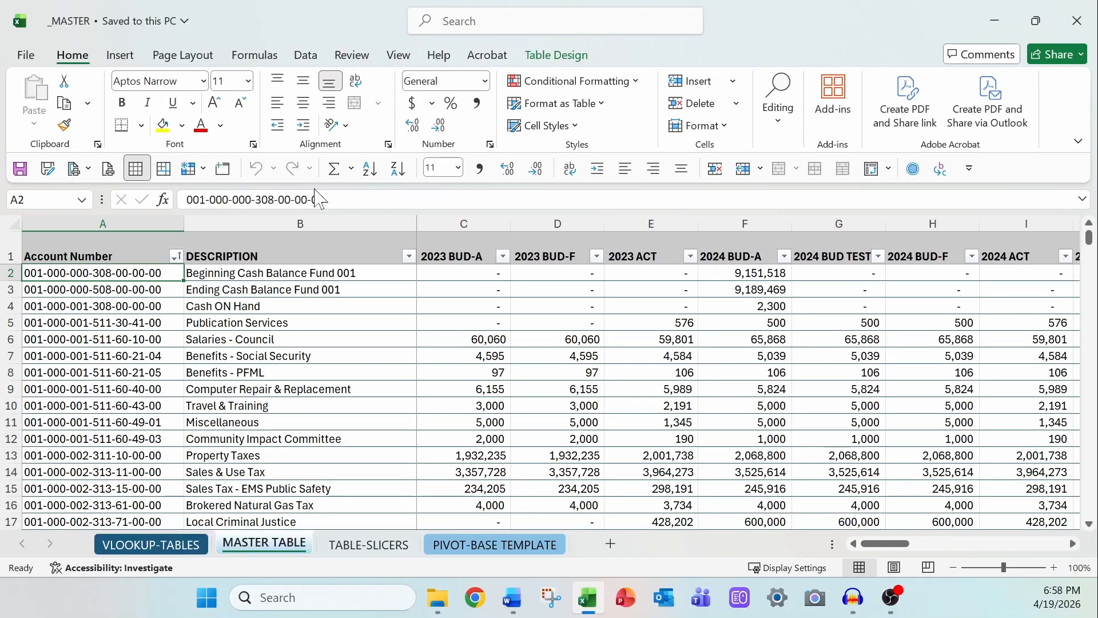
Review the workbook's sheet list and check the Account Number column of MASTER TABLE down to its last row.
right_click(38, 547)
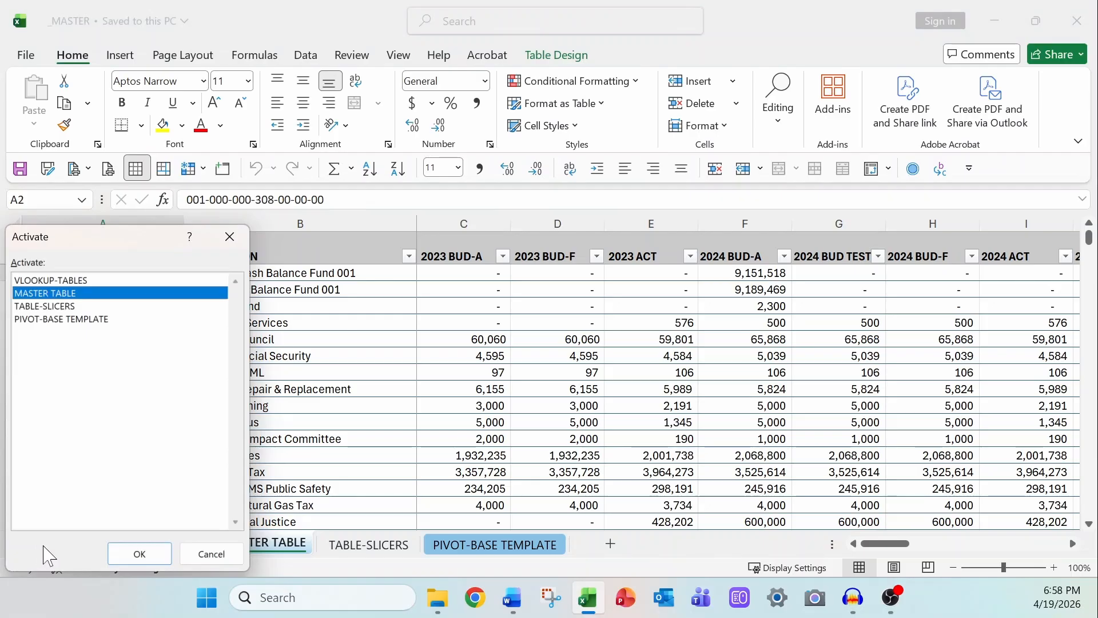
click(140, 553)
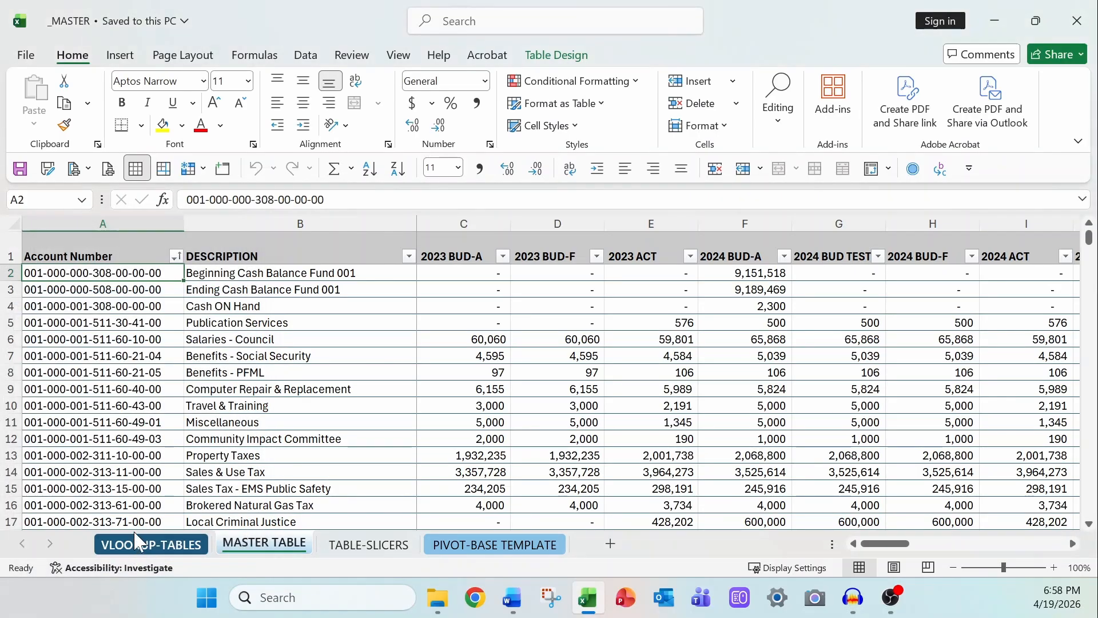
click(116, 217)
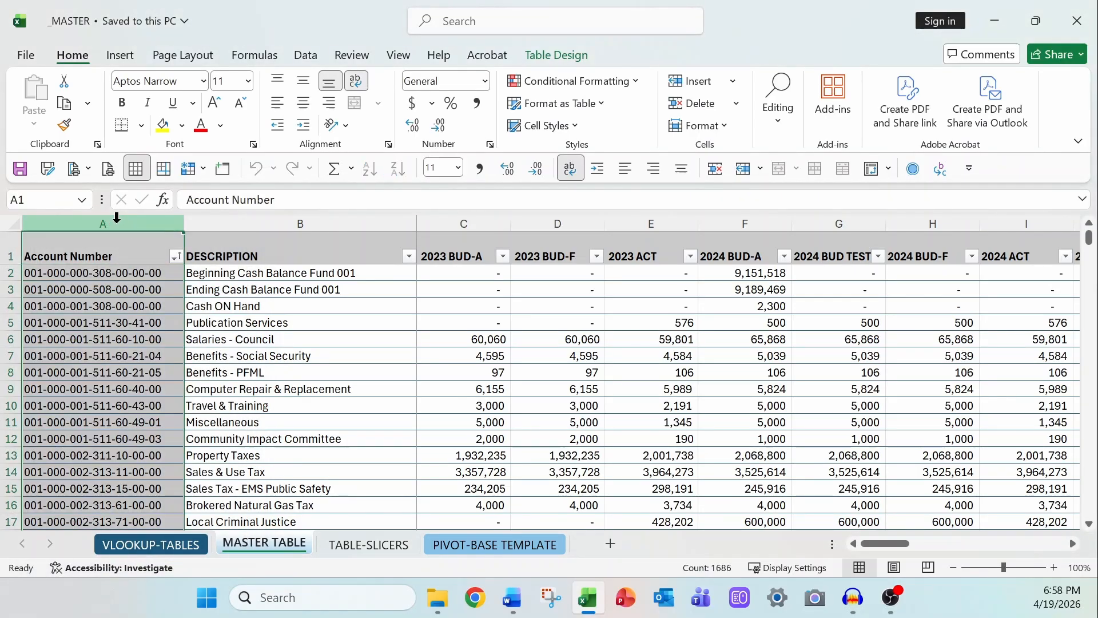
click(113, 256)
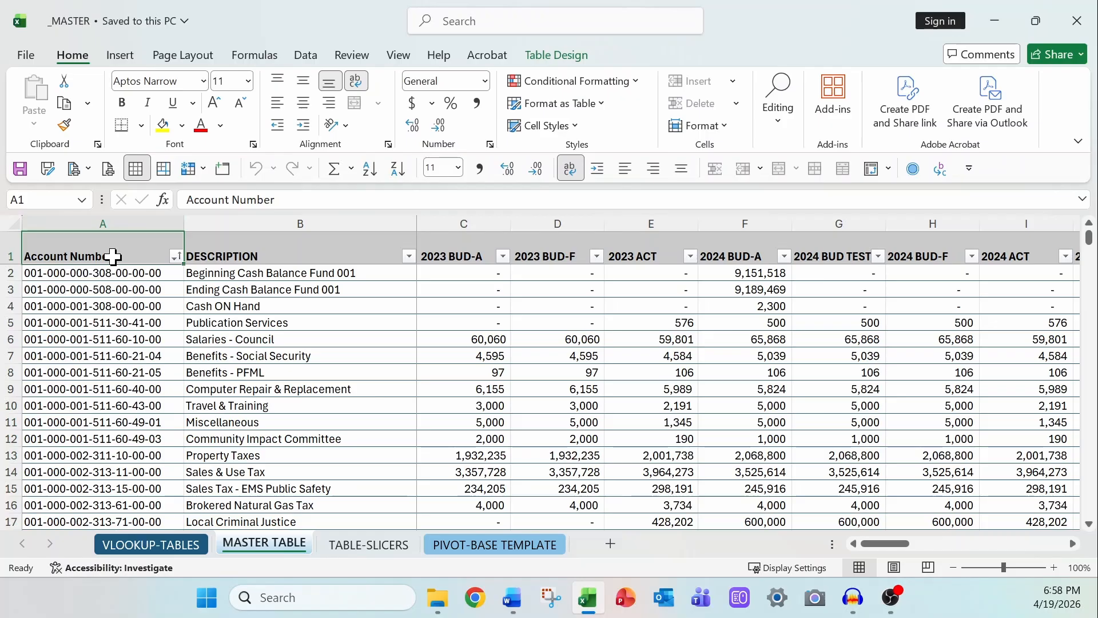
key(ctrl+shift+Down)
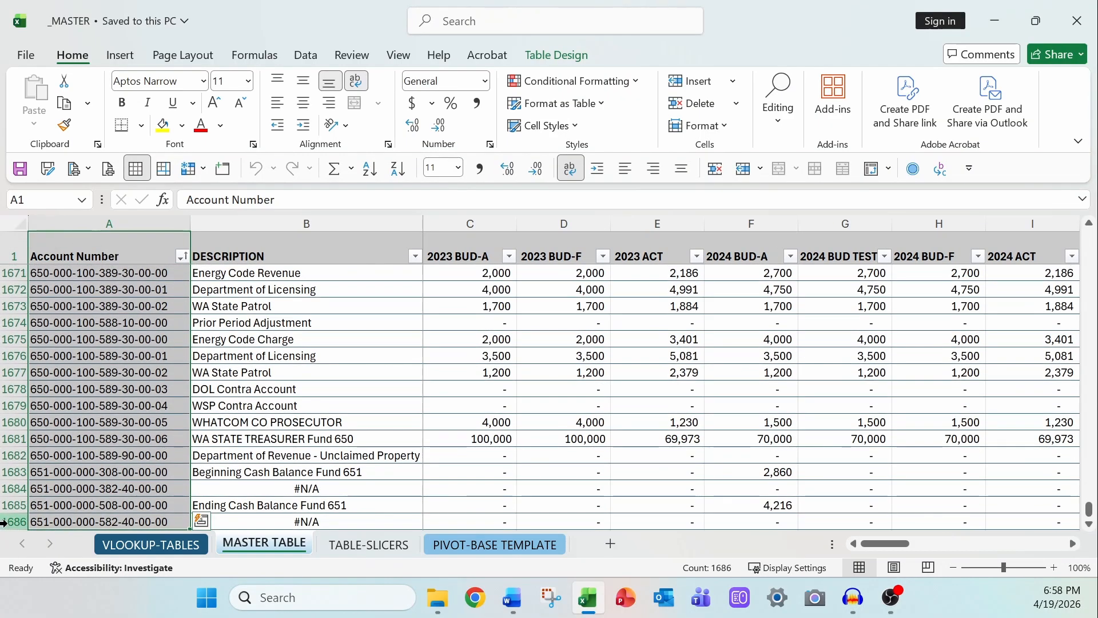
click(5, 521)
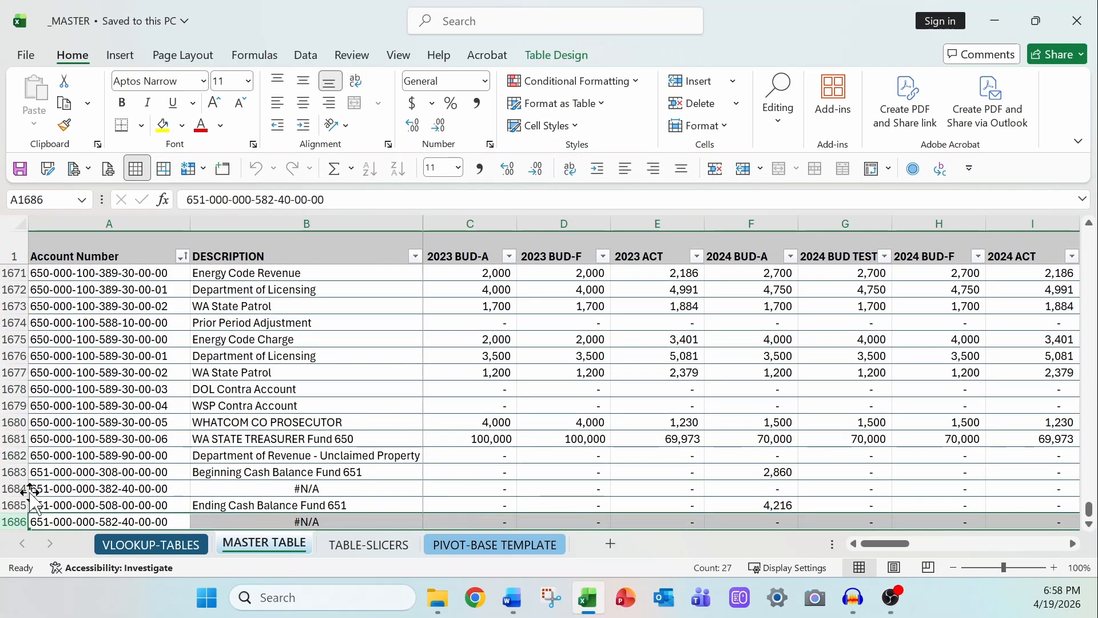
click(80, 406)
key(ctrl+Home)
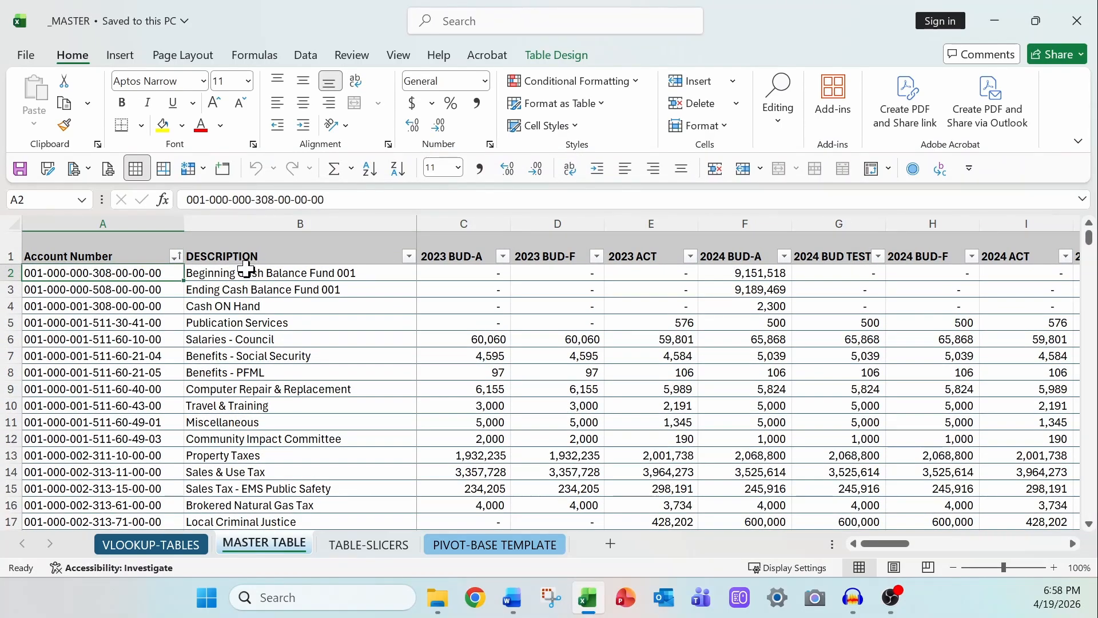
Examine the DESCRIPTION column and the 2023 and 2024 budget and actual columns of the master table.
click(293, 223)
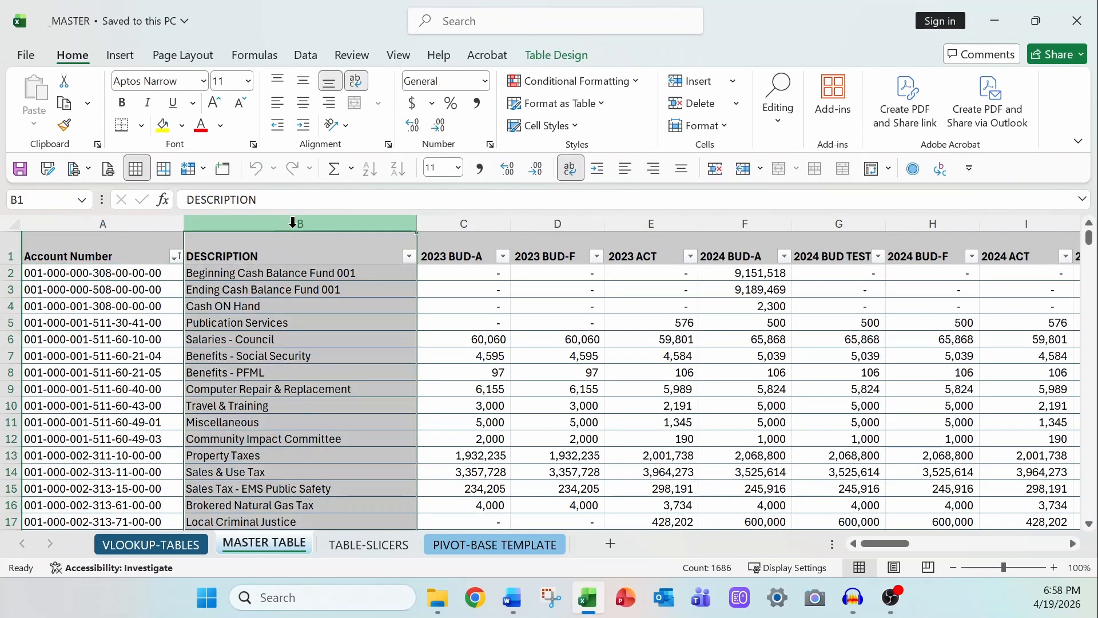
click(463, 222)
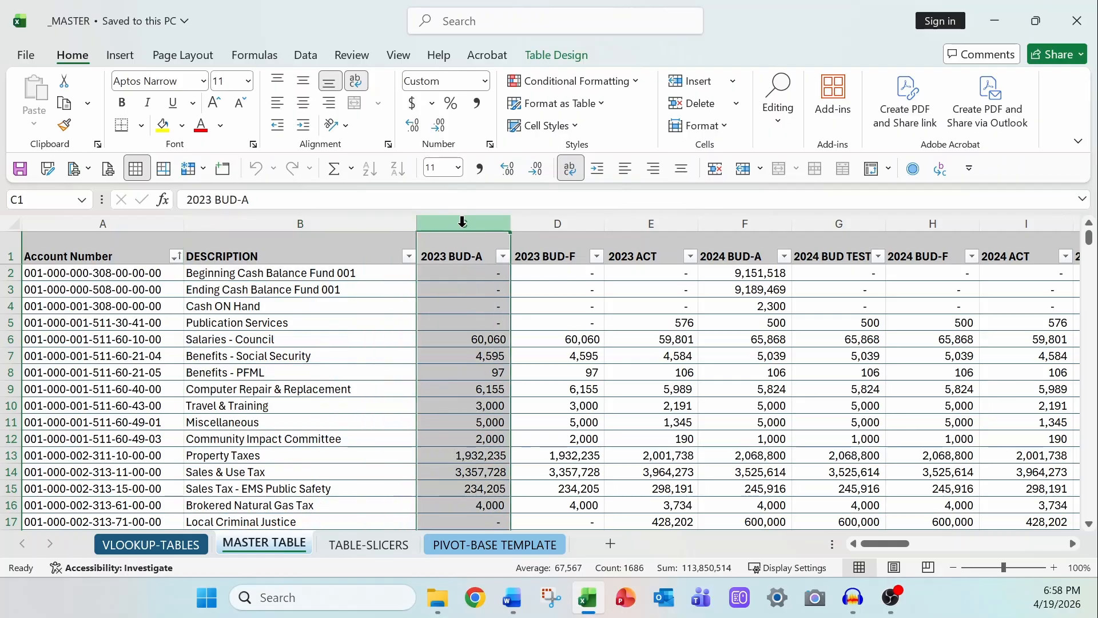
click(557, 222)
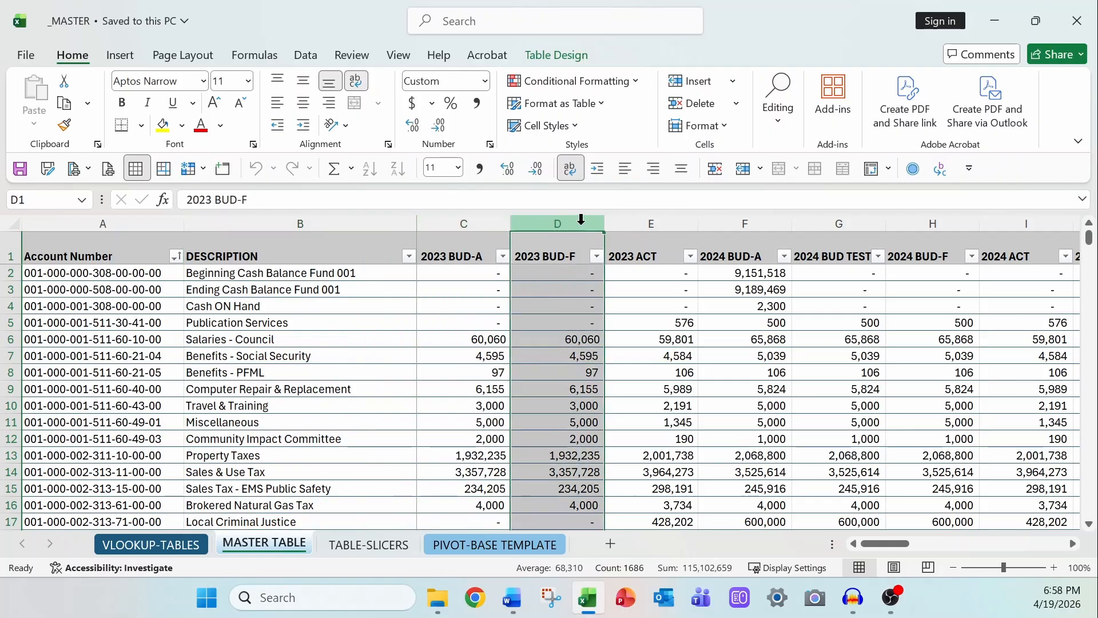
click(639, 224)
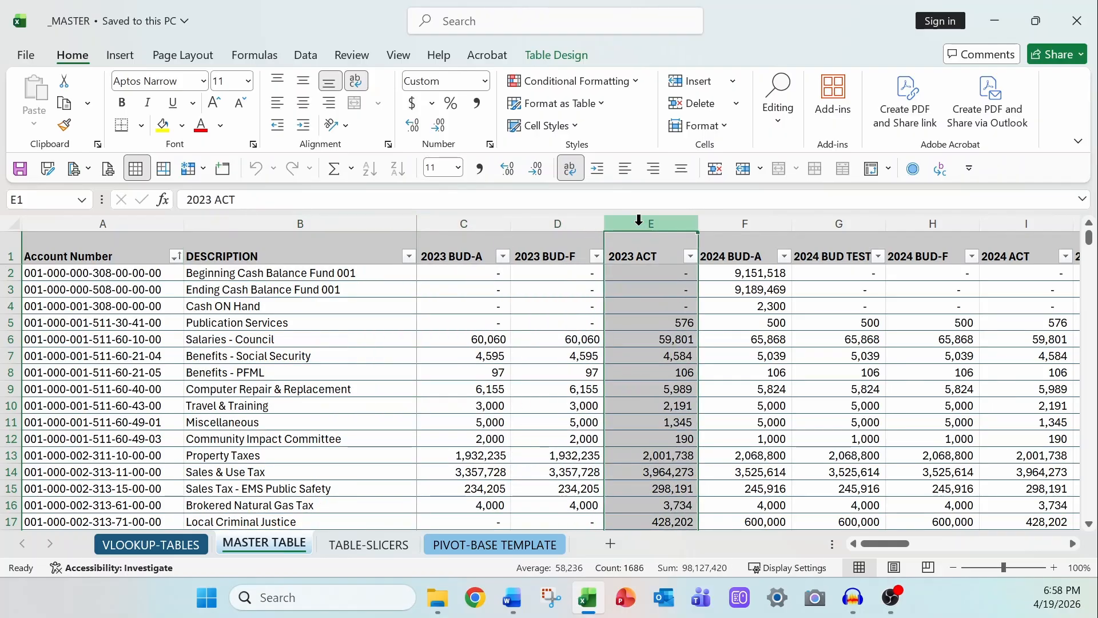
click(1072, 544)
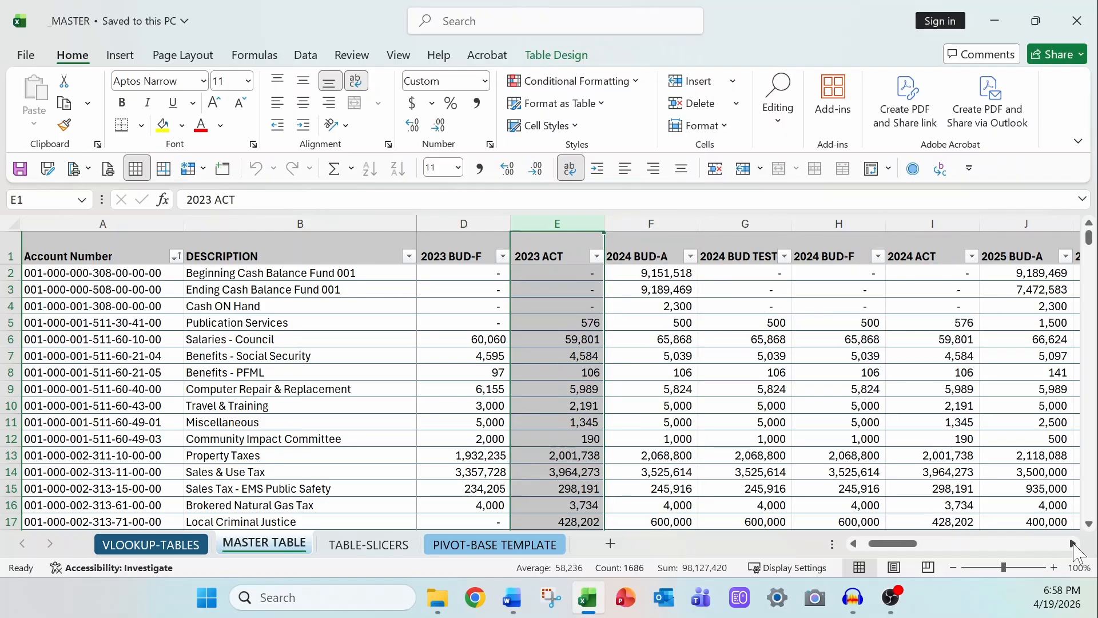
click(1073, 544)
click(1073, 543)
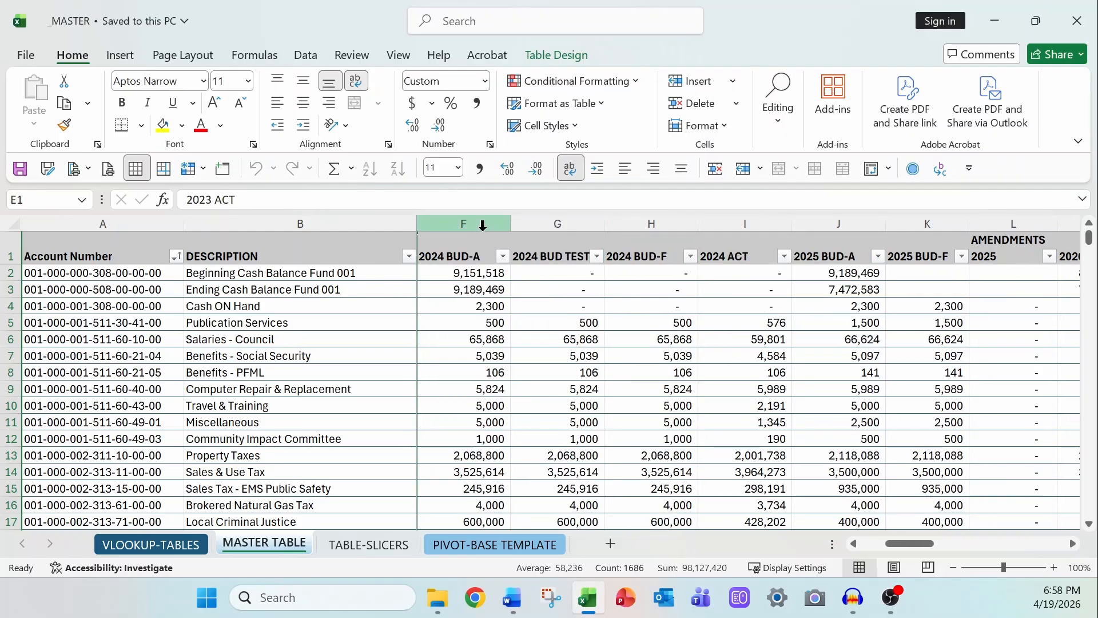
drag(482, 228, 724, 229)
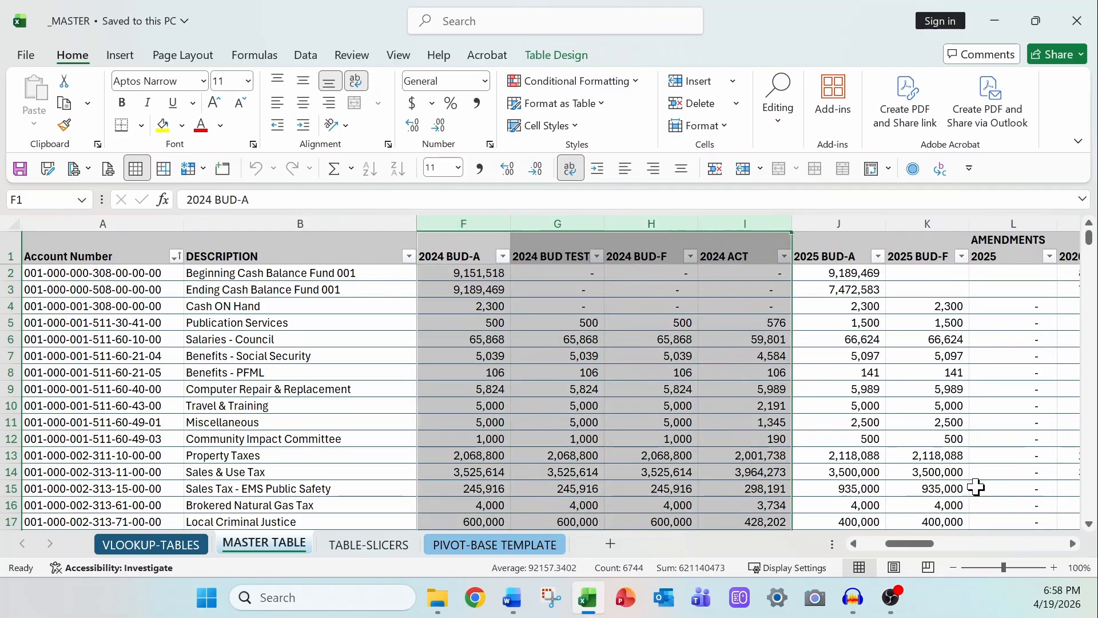
Examine the 2025 budget and amendments columns and the 2026 BUD-A column.
click(1072, 543)
click(1072, 544)
click(1073, 543)
click(1072, 543)
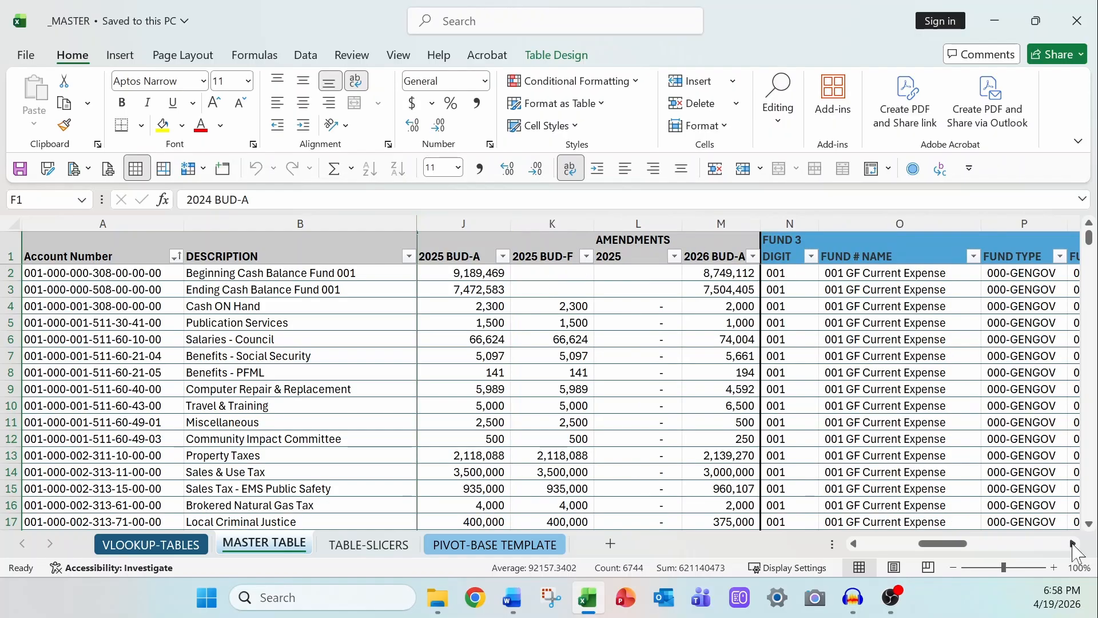
drag(473, 224, 643, 237)
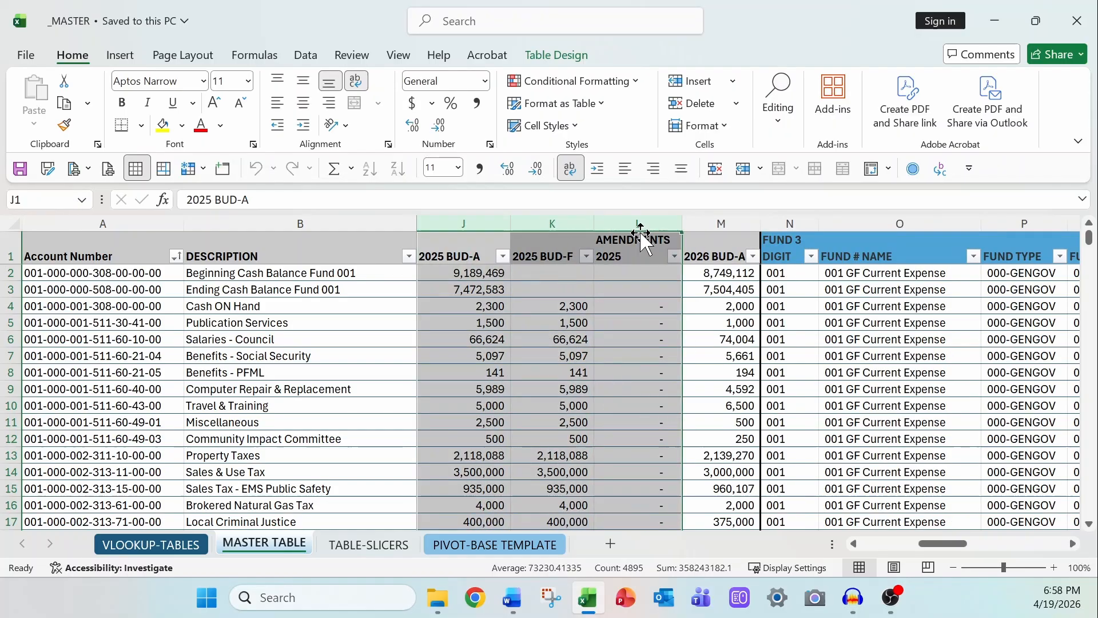
click(705, 224)
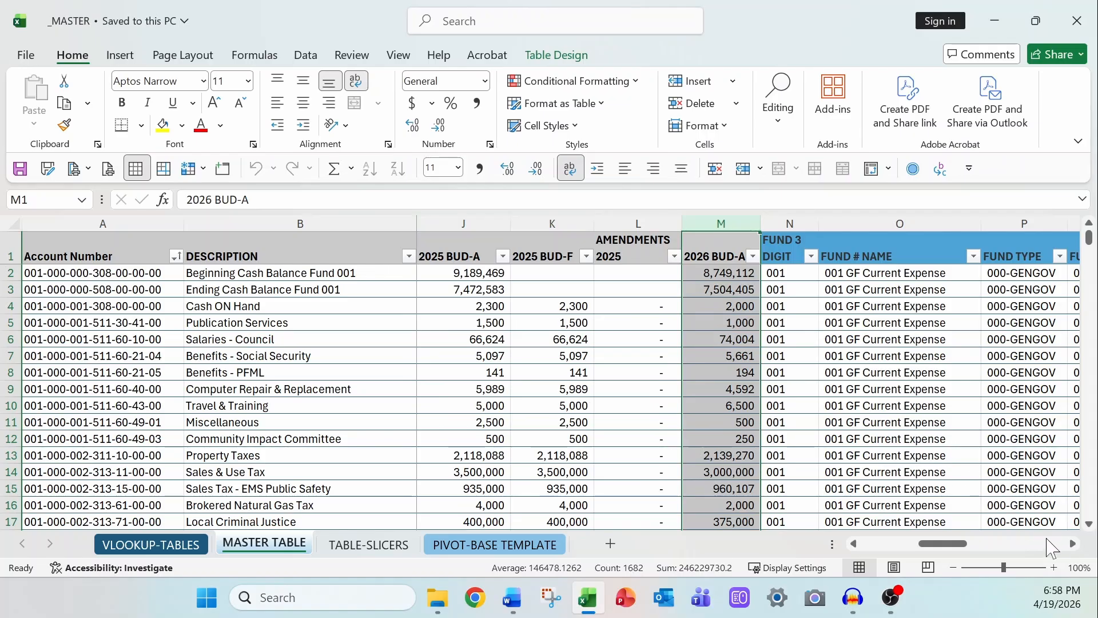
Examine the fund columns from FUND 3 DIGIT to FUND ABBRV and the department columns from DEPT# to DEPT ABBRV.
click(1072, 544)
click(1073, 543)
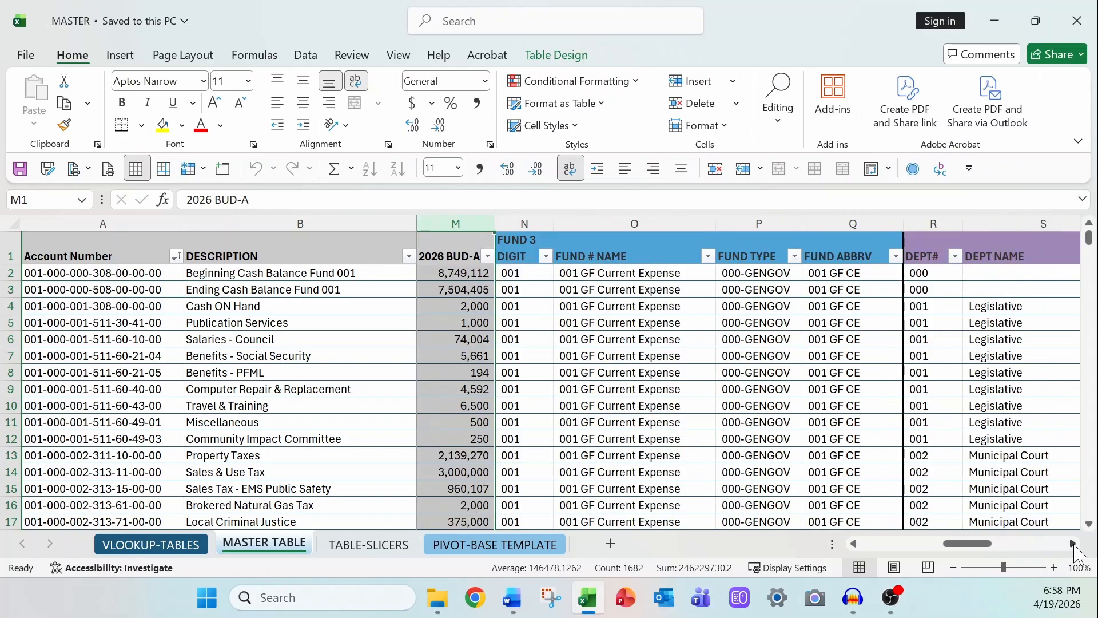
click(1073, 543)
drag(470, 230, 752, 222)
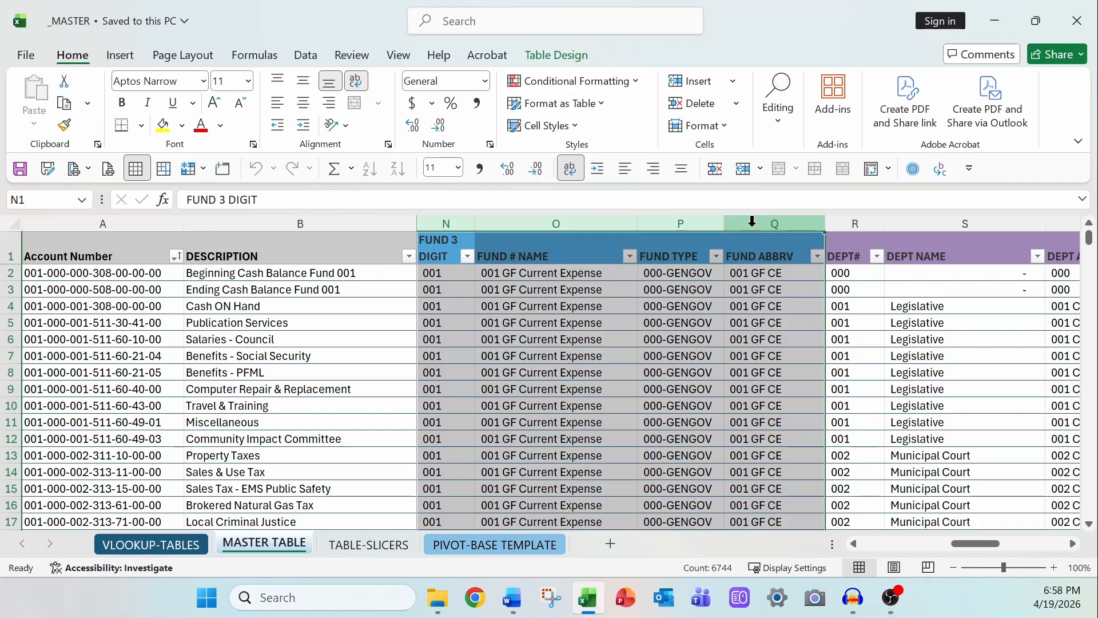
click(1073, 543)
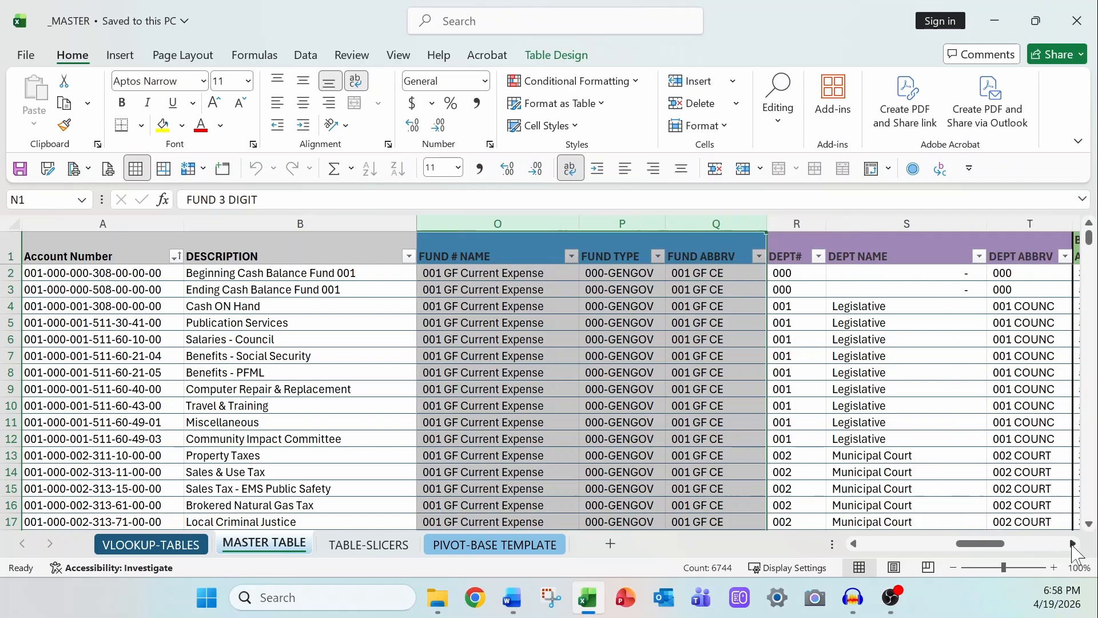
click(1073, 544)
click(1073, 544)
click(1073, 543)
drag(447, 215, 649, 220)
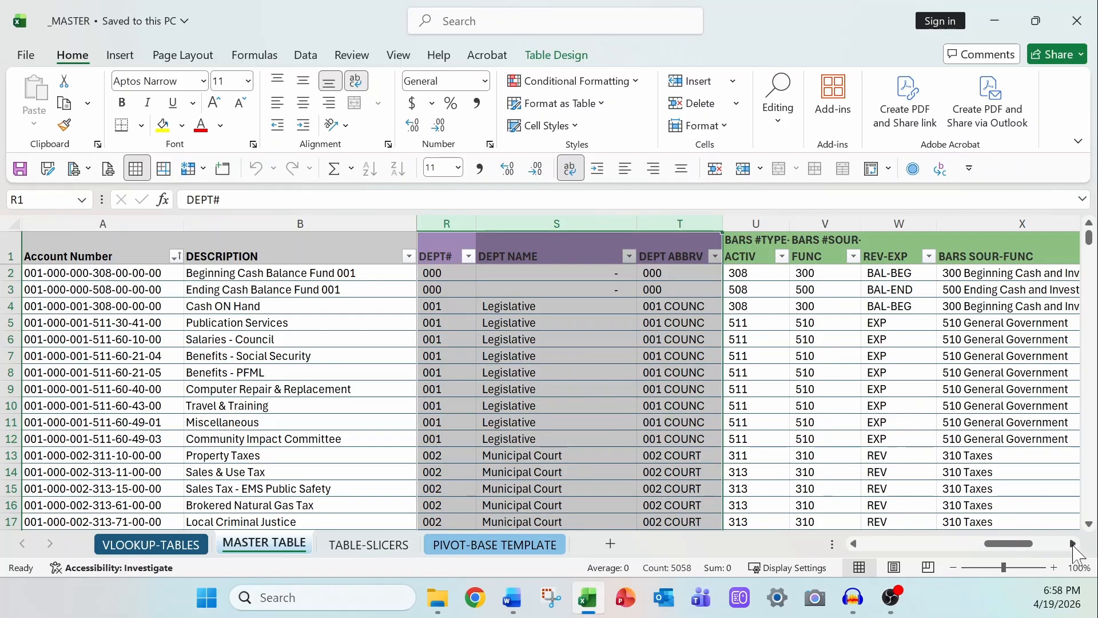
Examine the BARS type, function and revenue-expense columns U to Y and the BARS object columns Z and AA.
click(1072, 544)
click(1072, 544)
click(1073, 543)
drag(464, 220, 826, 226)
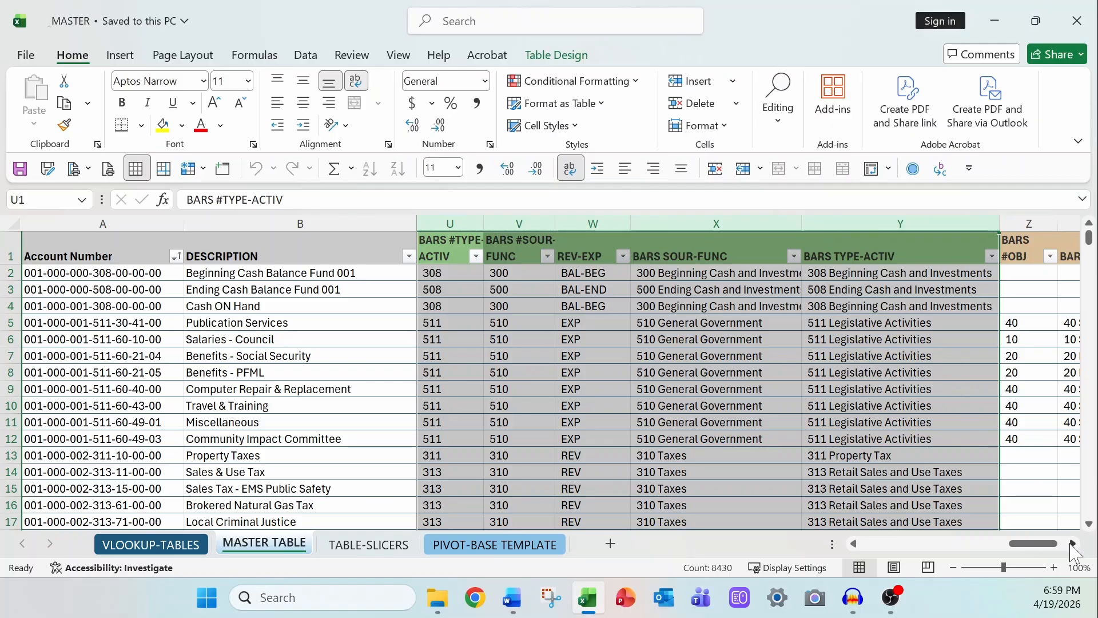
click(1073, 543)
click(1073, 543)
click(1073, 543)
click(1073, 543)
click(1073, 543)
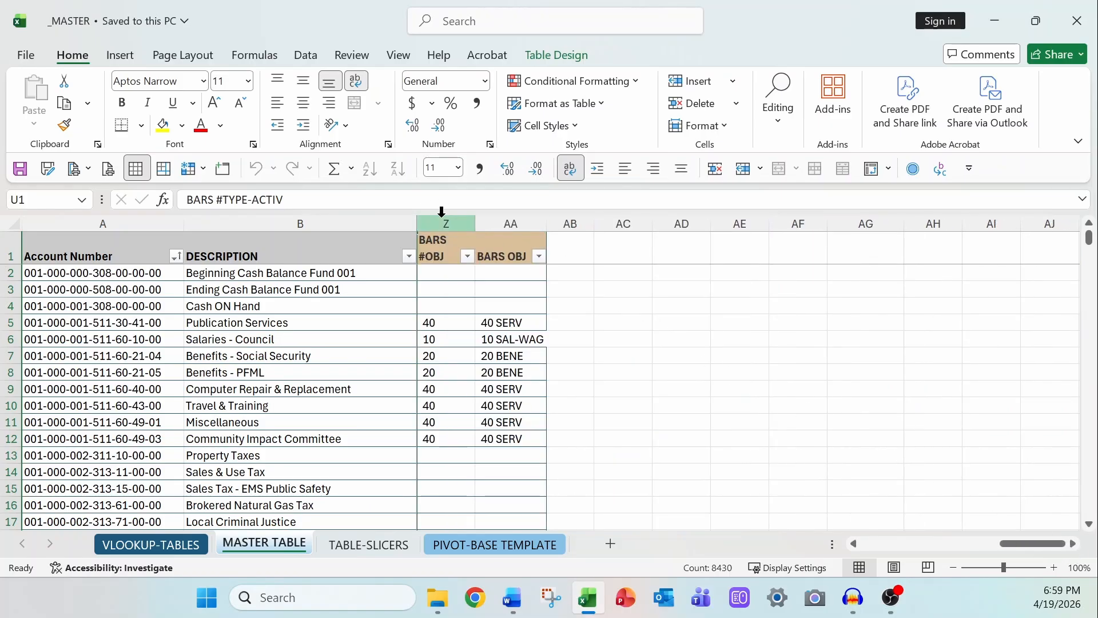
drag(441, 212, 486, 216)
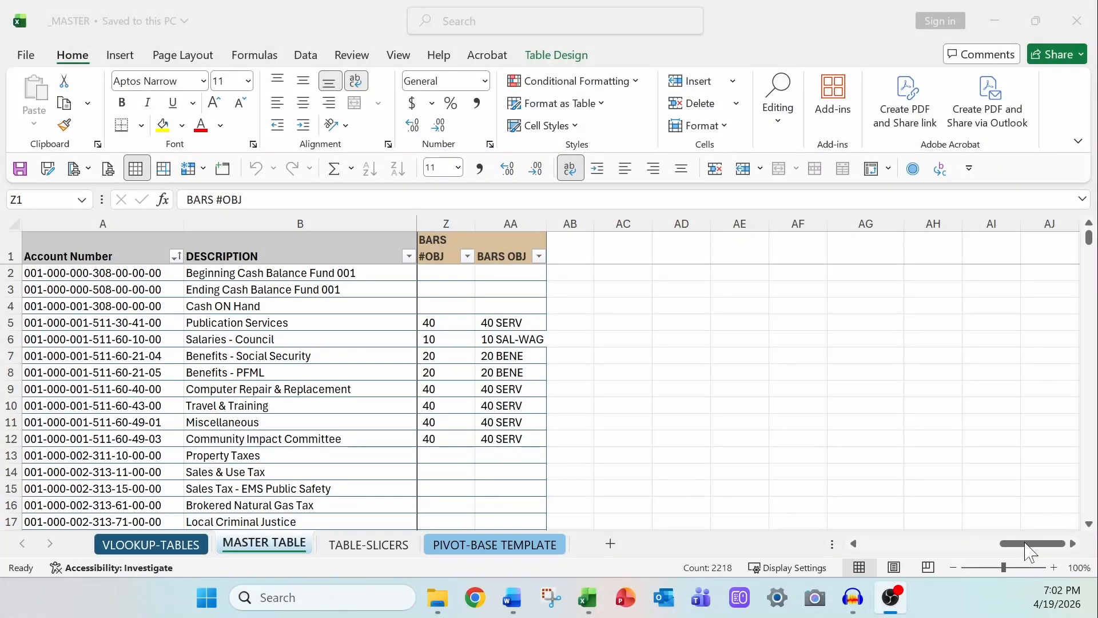
Return to the first account number in cell A2 and open the TABLE-SLICERS sheet.
drag(1014, 554, 875, 554)
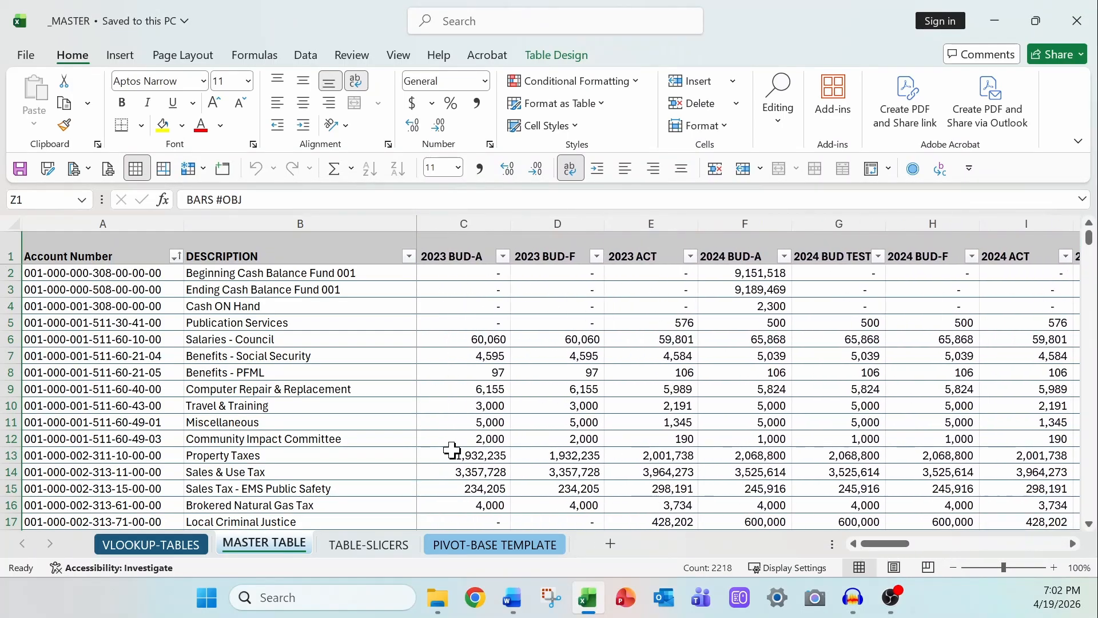
click(135, 275)
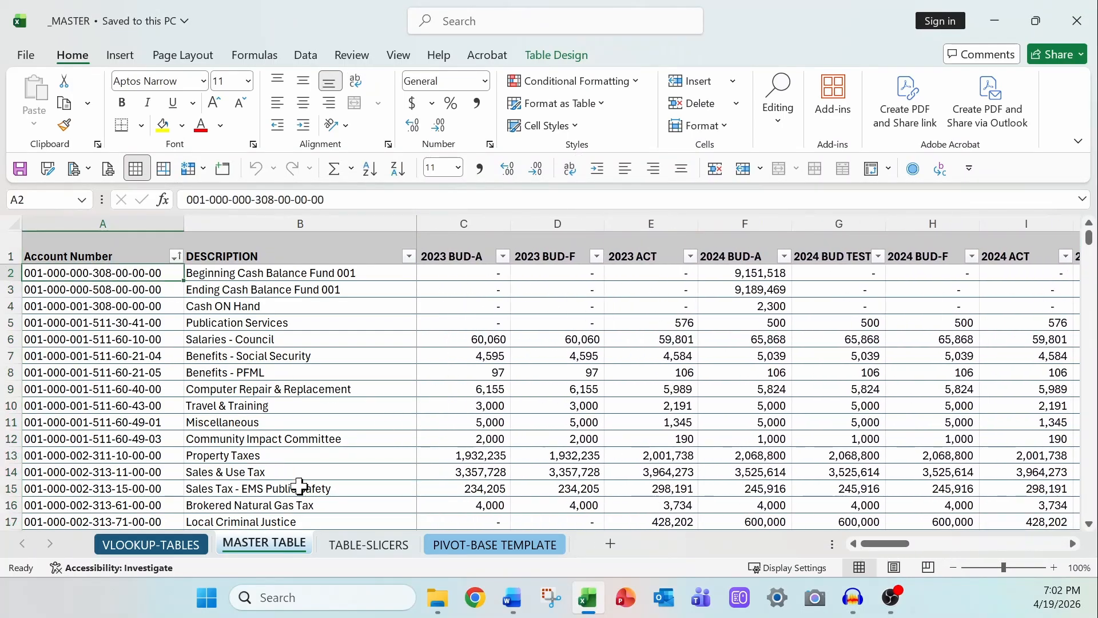
click(350, 546)
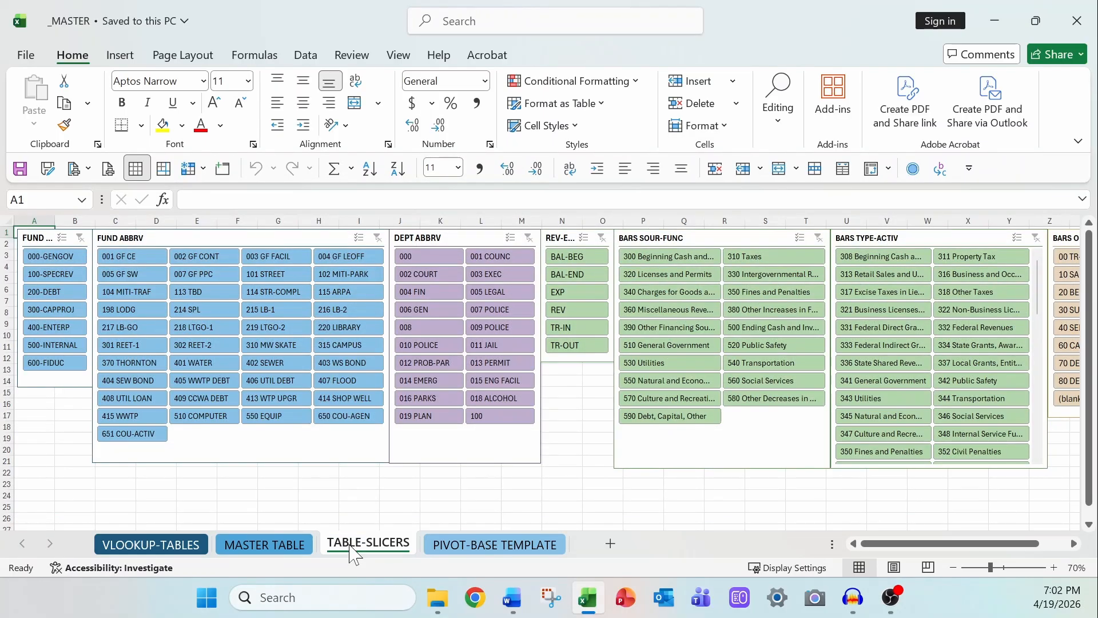
Open a second window of the workbook and tile the two windows side by side.
click(399, 56)
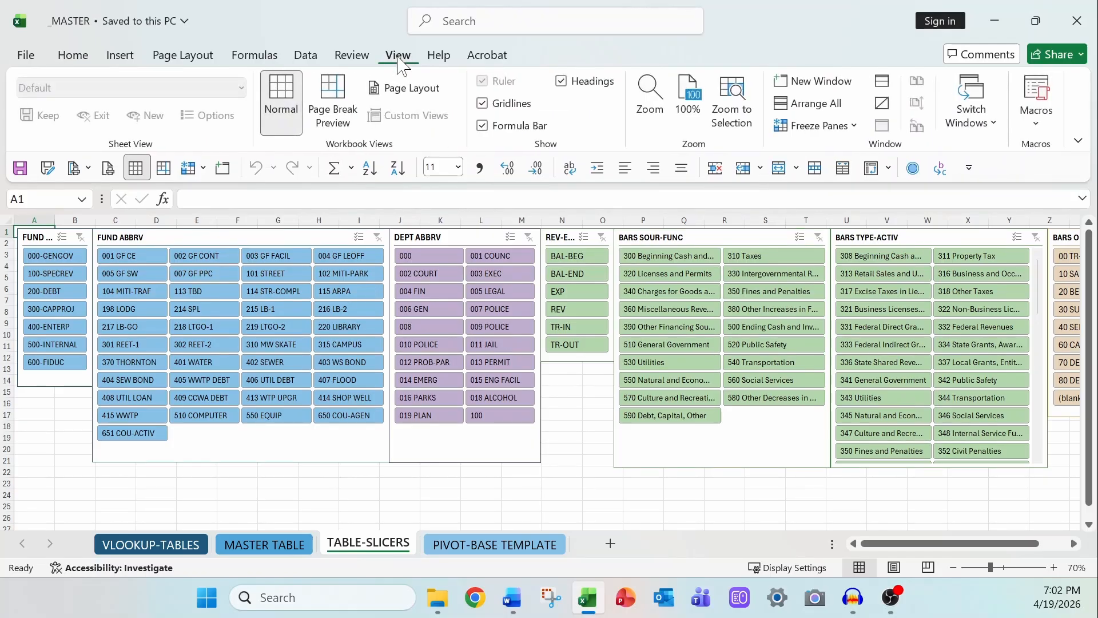
click(812, 81)
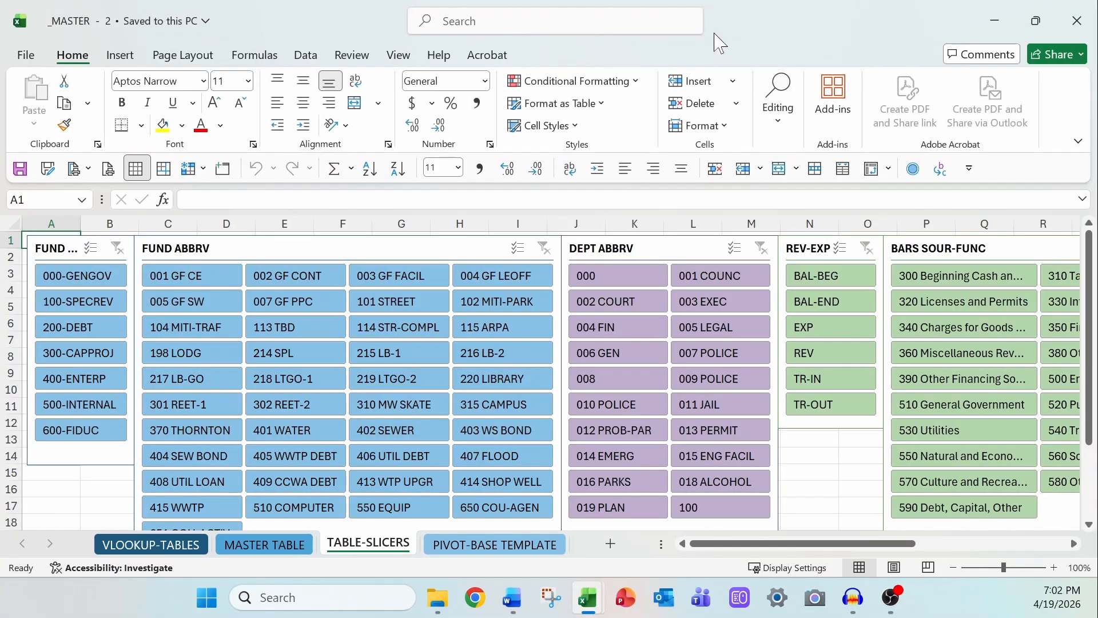
drag(715, 40, 812, 135)
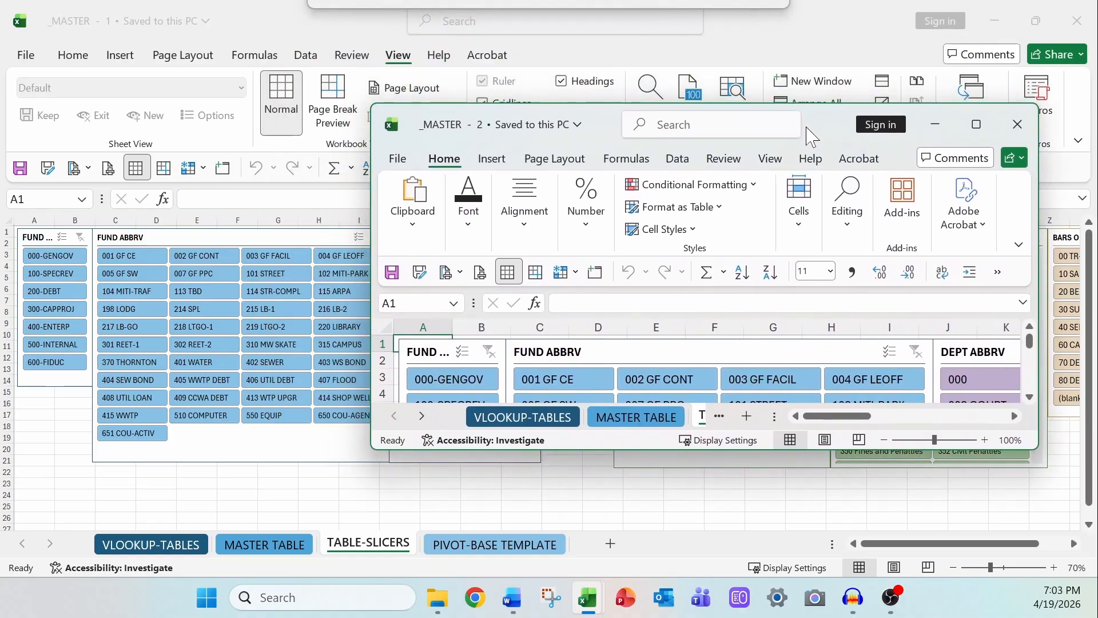
drag(770, 28, 337, 60)
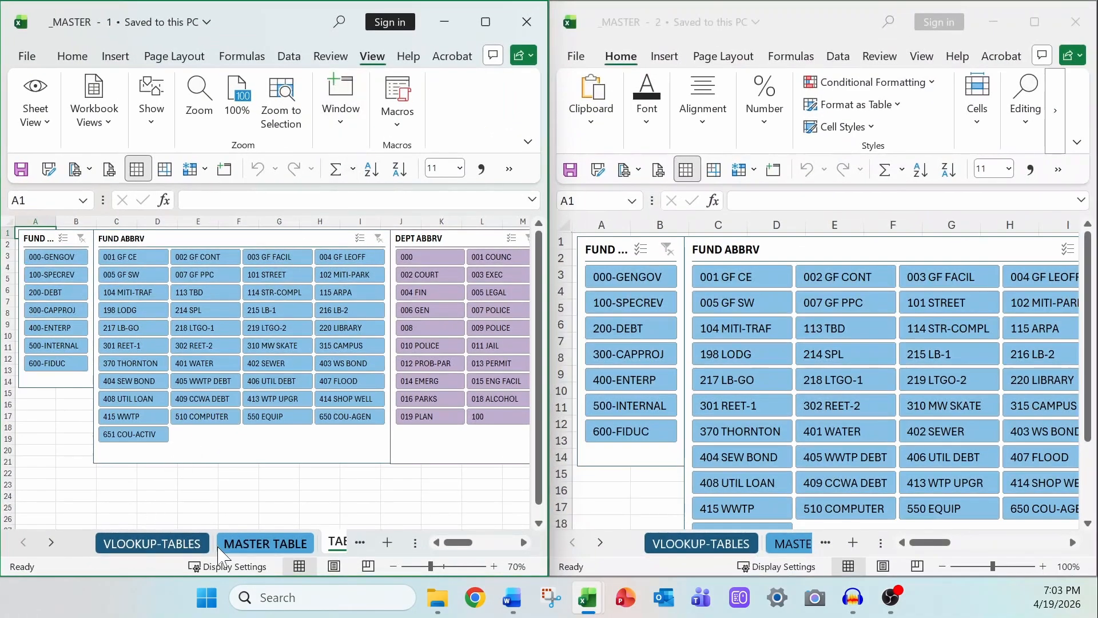
Show MASTER TABLE in the first window, filter it to 200-DEBT with the second window's fund type slicer, and select the first filtered account.
click(250, 546)
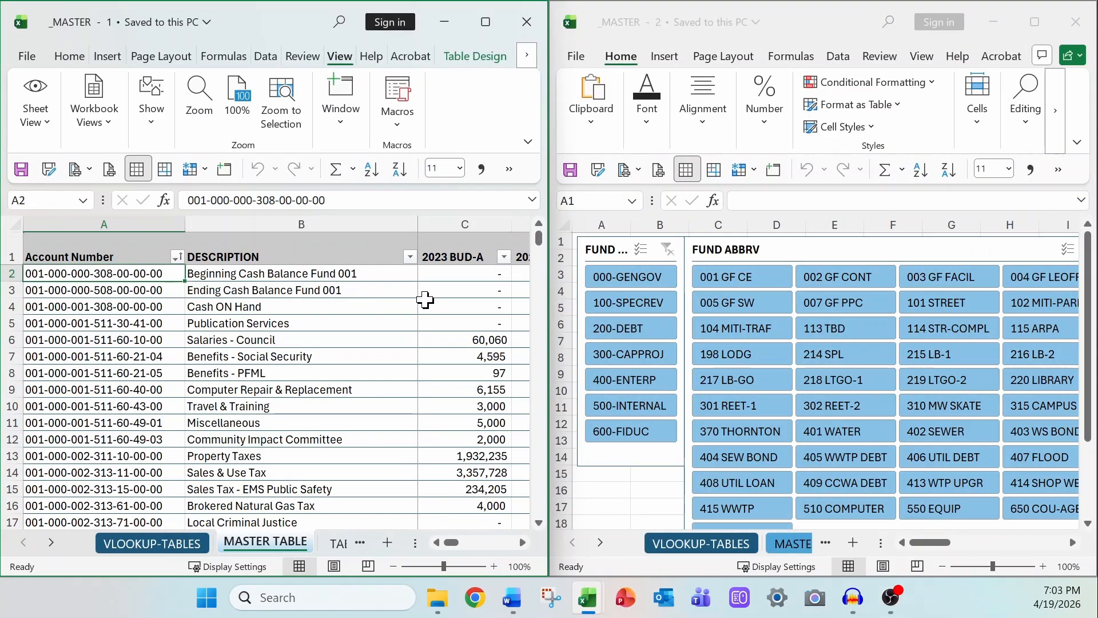
click(629, 329)
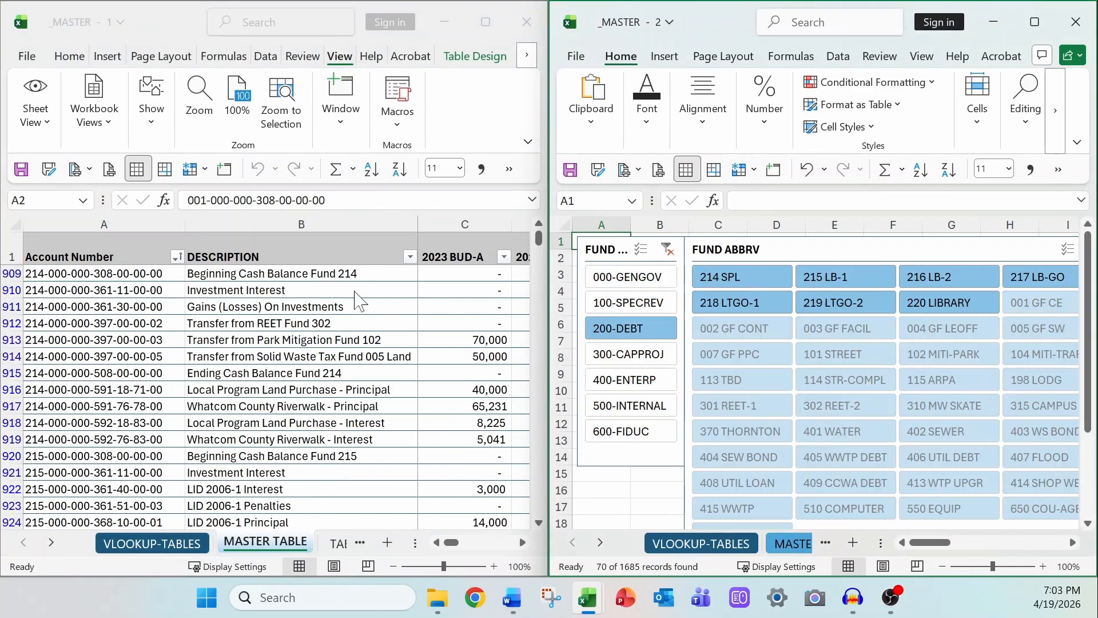
click(132, 278)
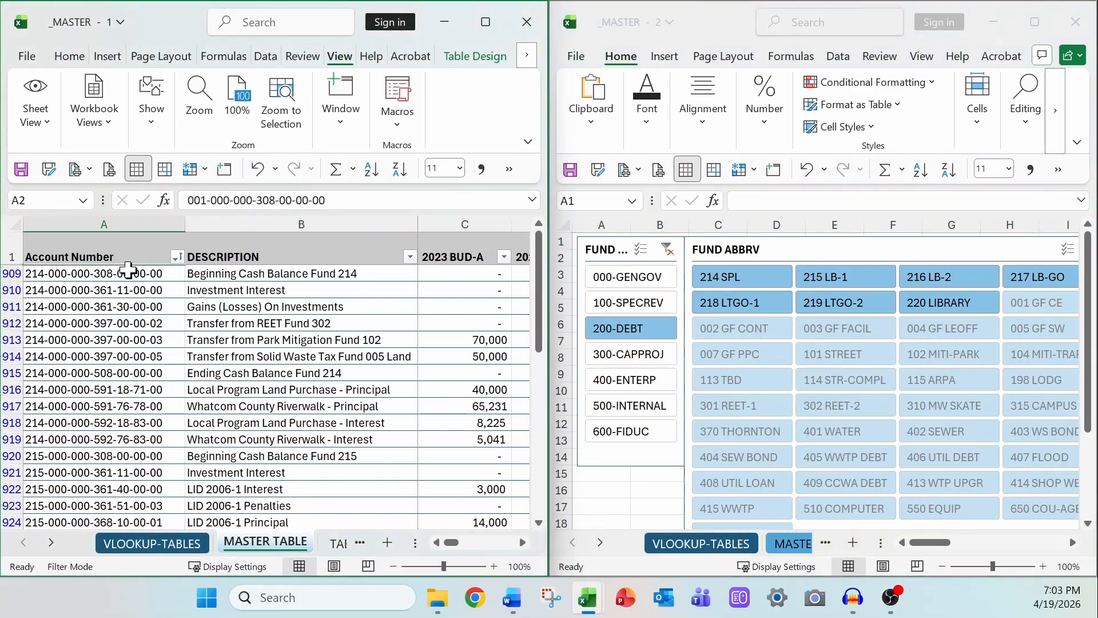
click(127, 276)
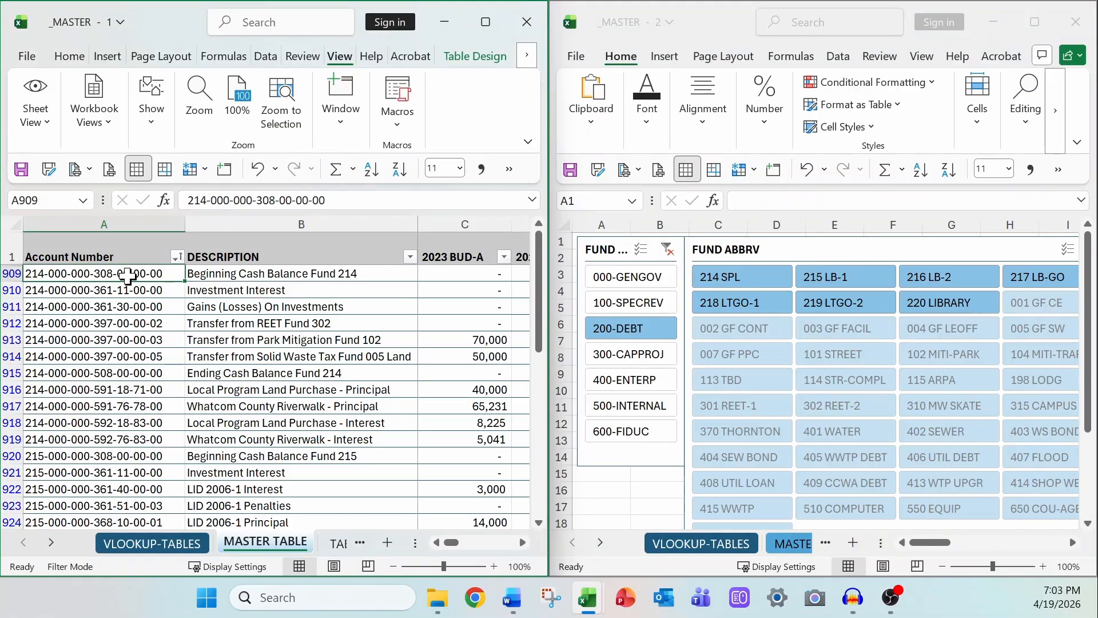
Select all the filtered account numbers down to the last row, and clear the fund type slicer's filter.
key(ctrl+shift+Down)
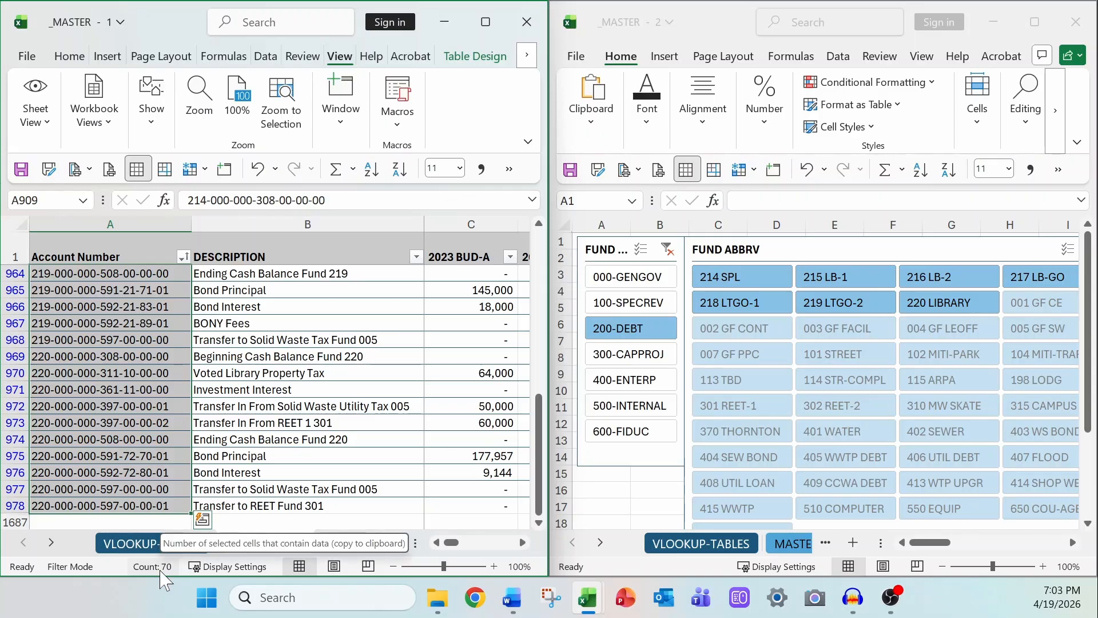
click(667, 249)
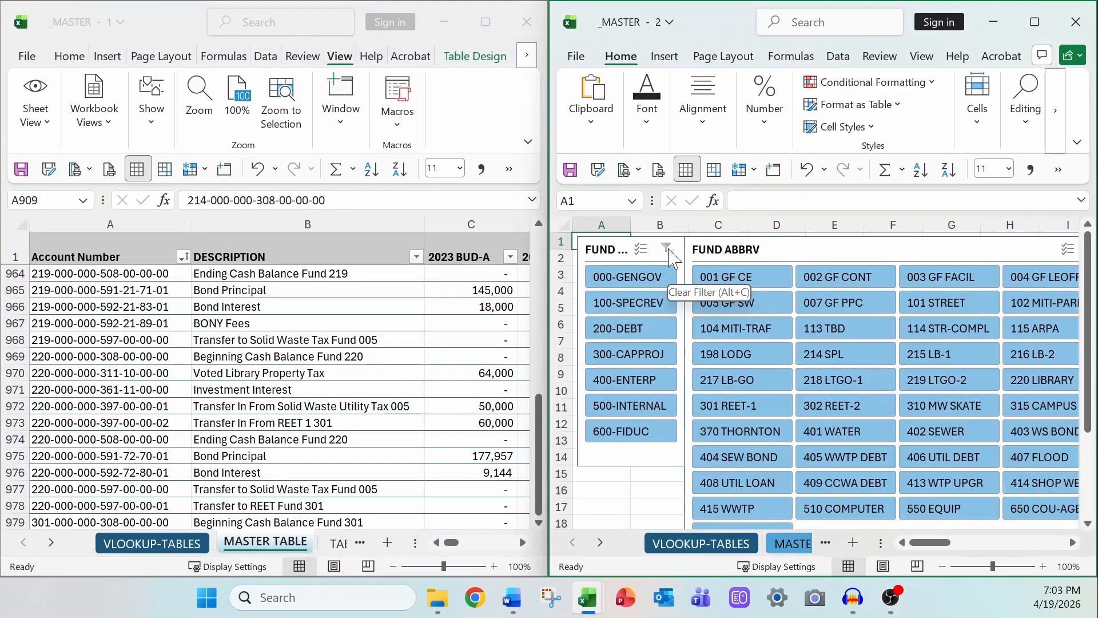
Filter the table to funds 301 REET-1 and 302 REET-2, look through the filtered accounts, and clear the fund filter.
mouse_move(928, 552)
mouse_down()
mouse_move(941, 554)
mouse_move(936, 544)
mouse_up()
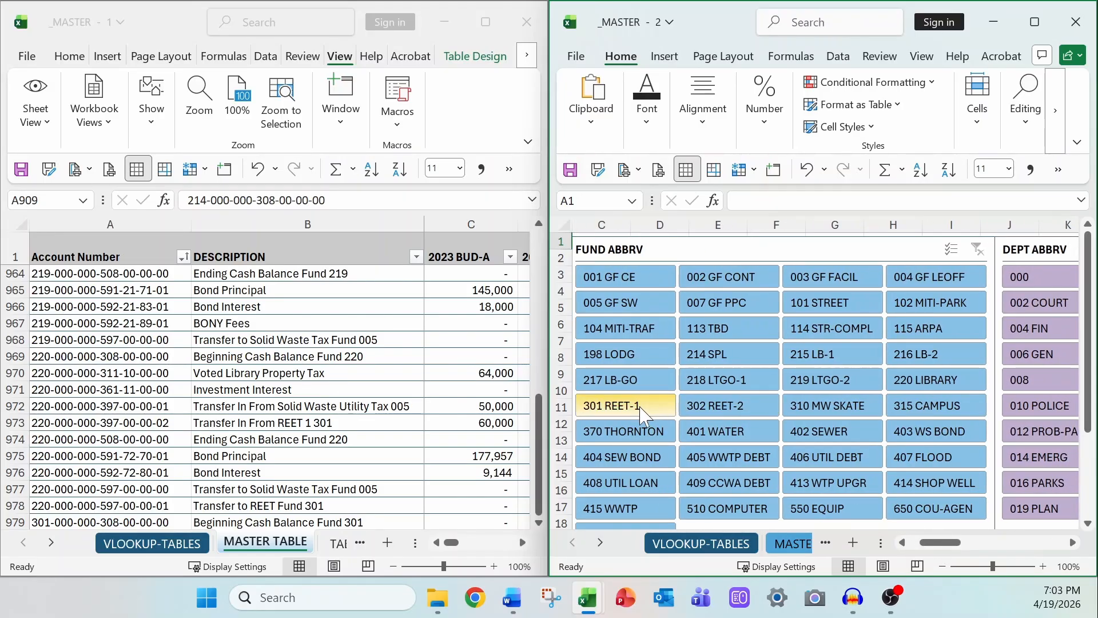
drag(648, 411, 709, 415)
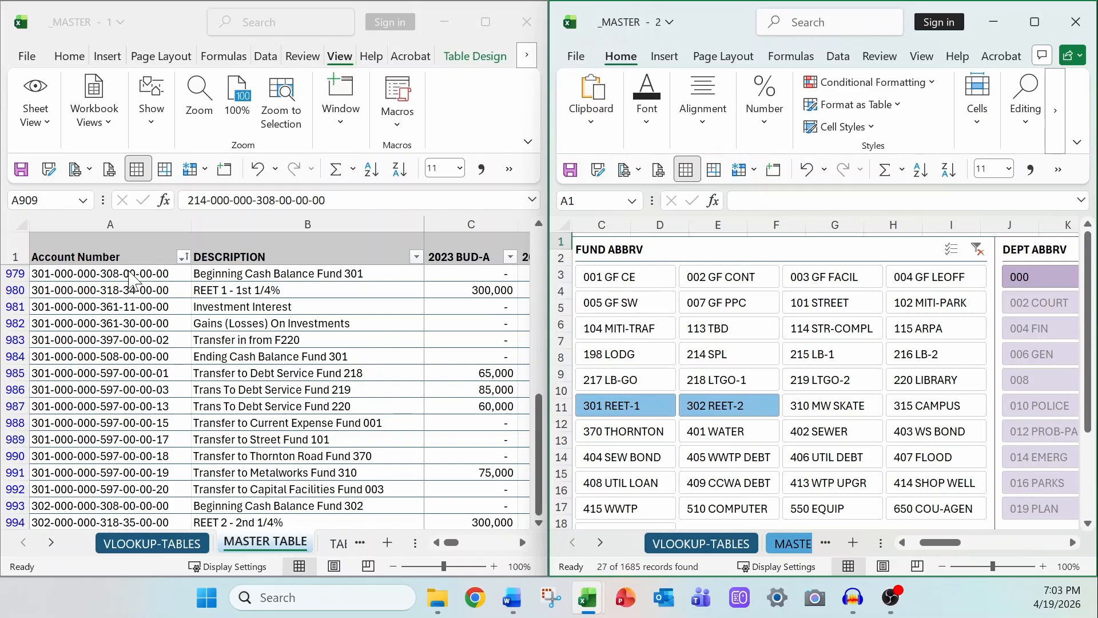
click(155, 326)
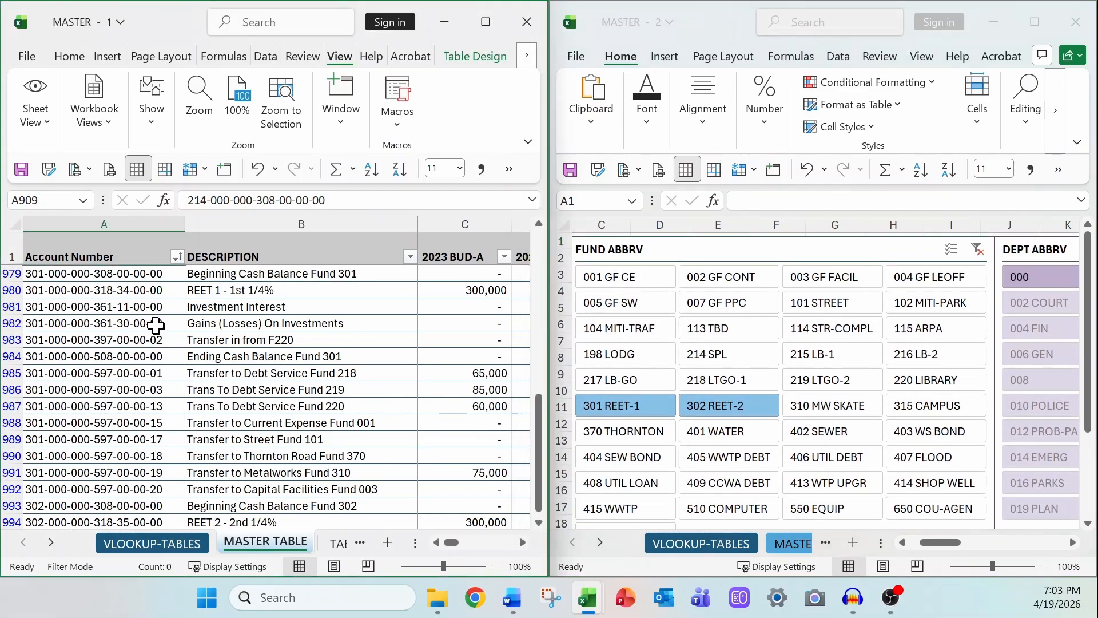
scroll(155, 328, down, 6)
scroll(155, 327, up, 5)
scroll(155, 327, up, 1)
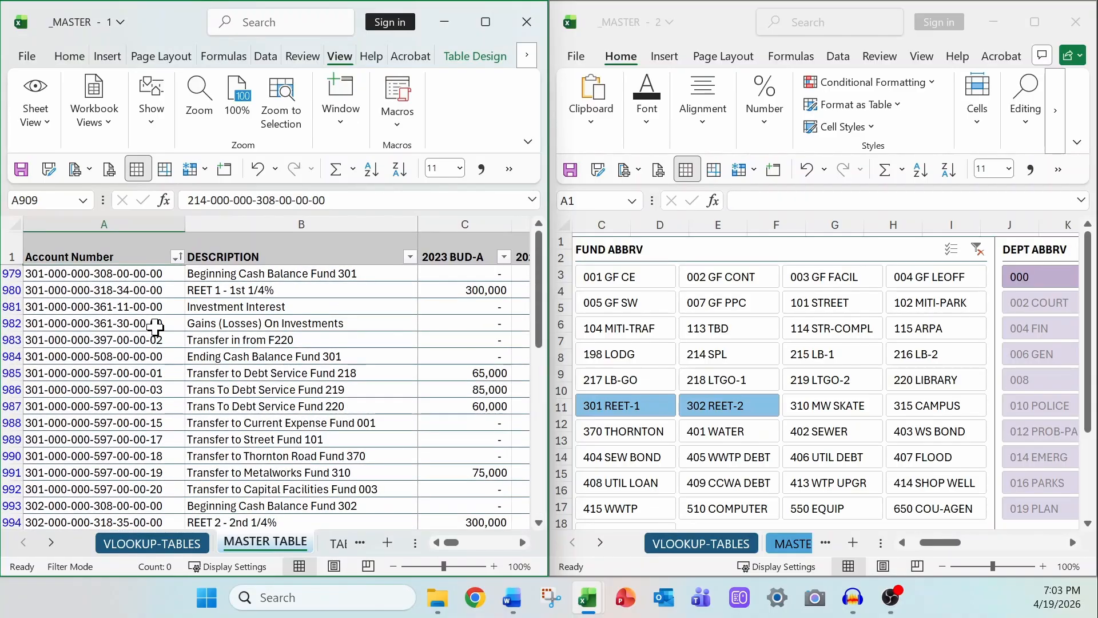
click(976, 251)
Filter the table to department 004 FIN with the DEPT ABBRV slicer, and clear that filter.
drag(937, 543, 974, 543)
click(918, 250)
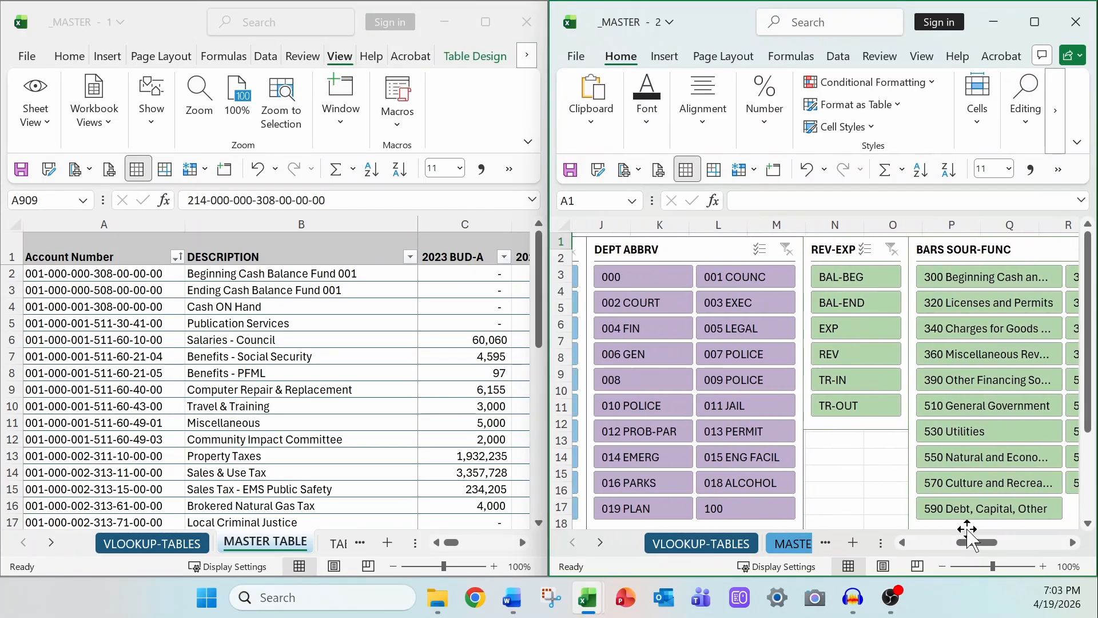
click(657, 331)
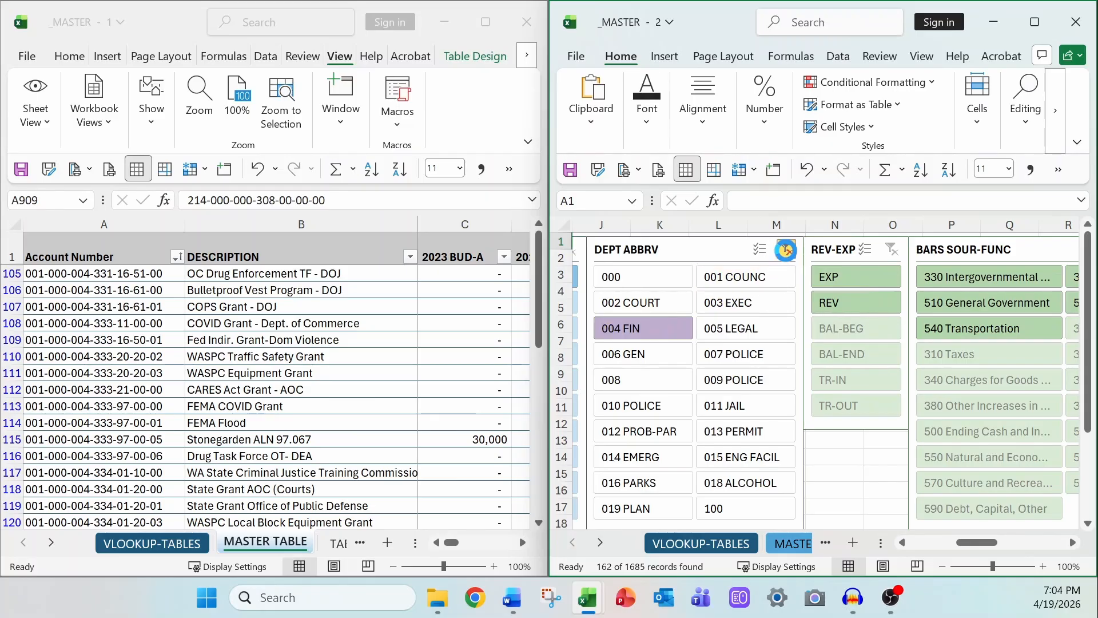
click(786, 249)
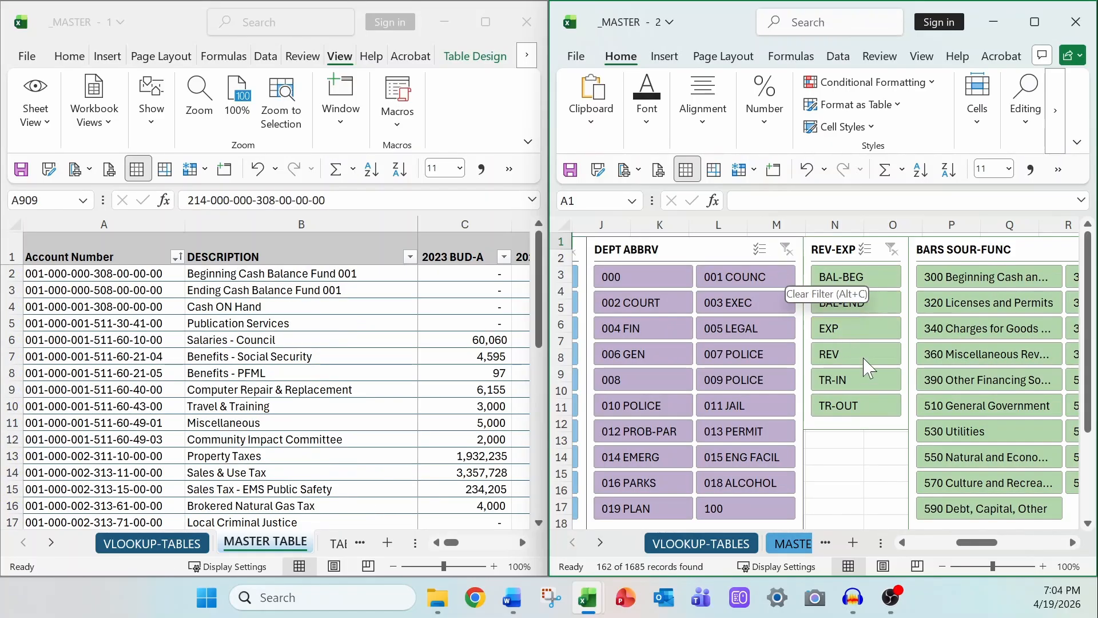
Filter the table to 10 SAL-WAG with the BARS OBJ slicer, and clear that filter.
drag(975, 544, 1029, 554)
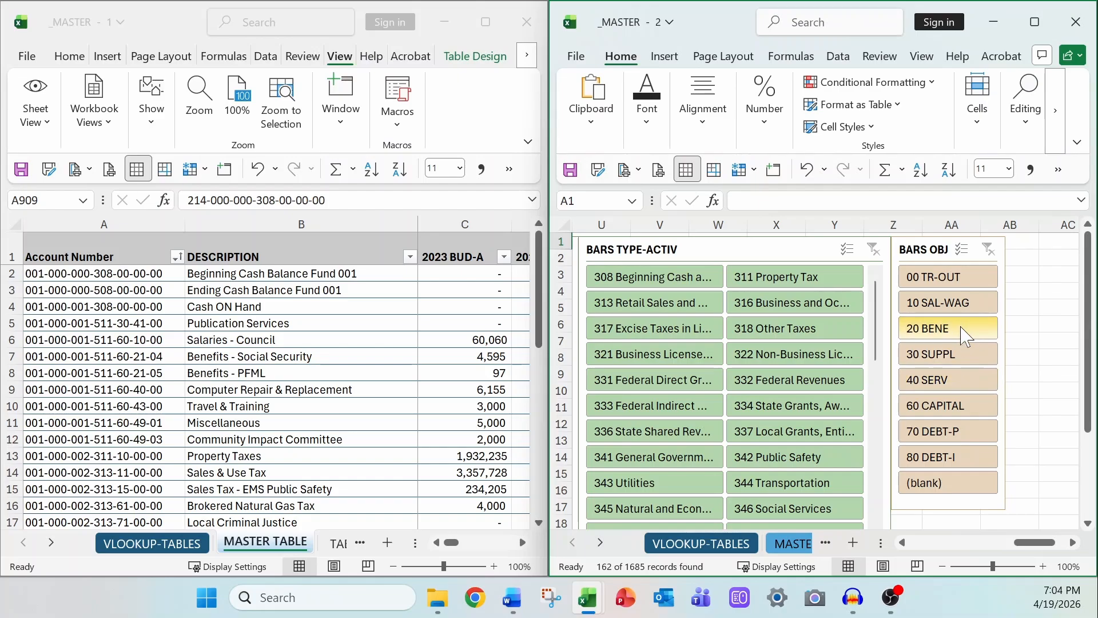
click(950, 312)
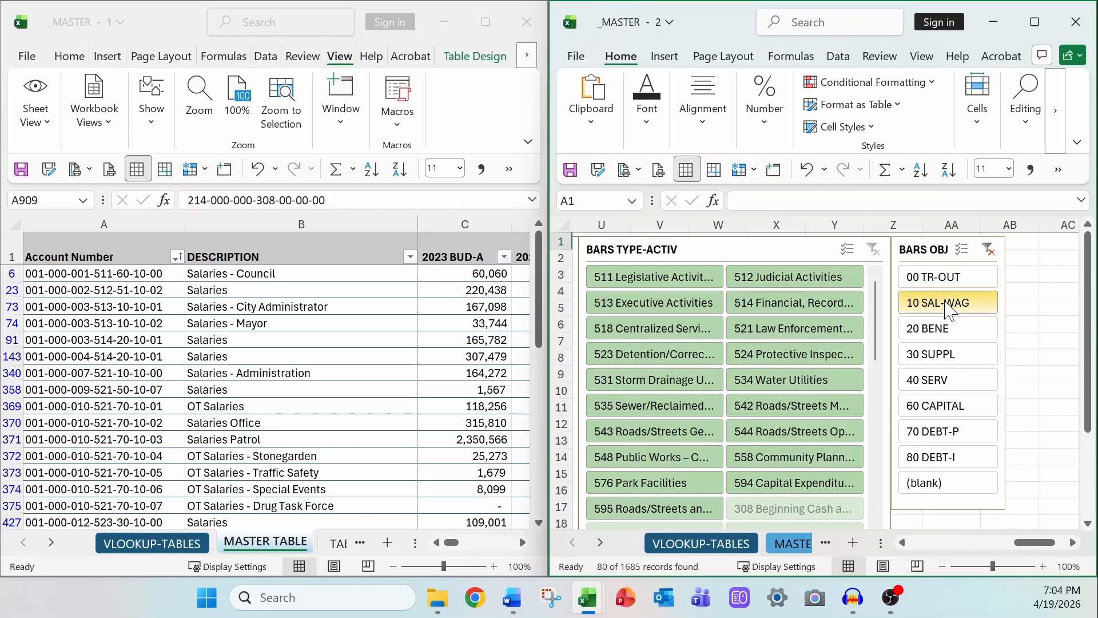
click(989, 250)
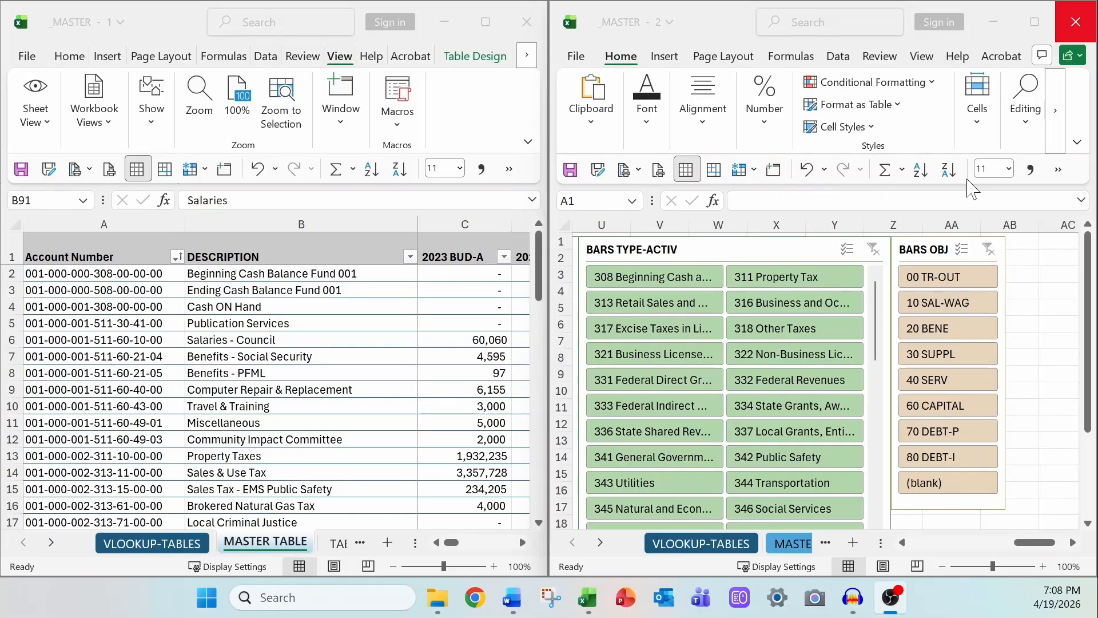
Maximize the second window and zoom the TABLE-SLICERS sheet out to 60% so that all slicers fit in view.
click(1039, 25)
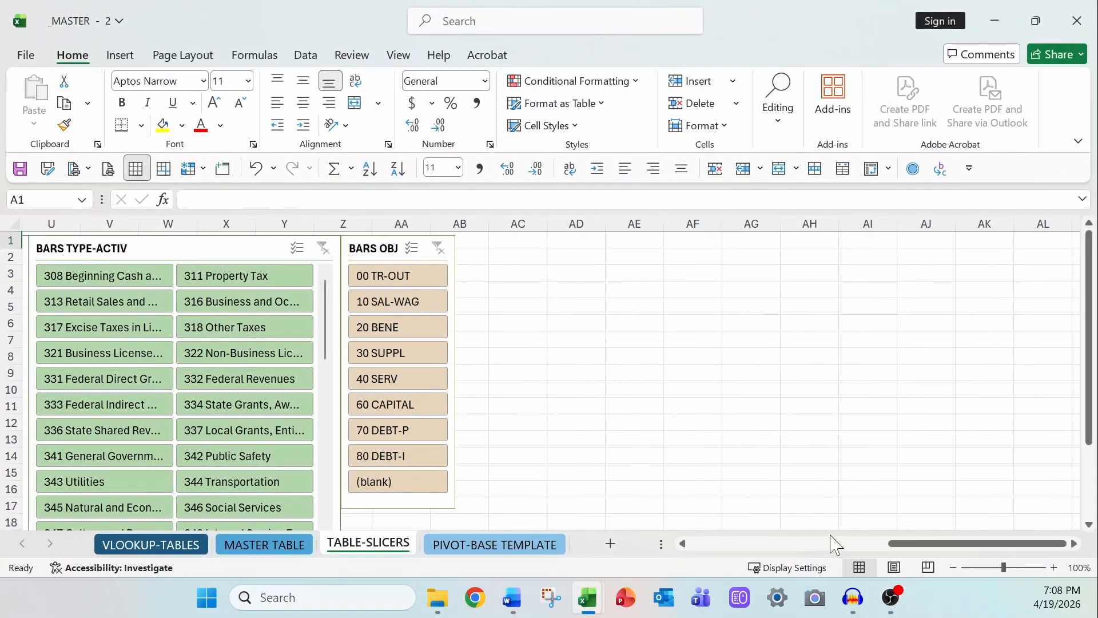
click(737, 547)
drag(737, 547, 707, 547)
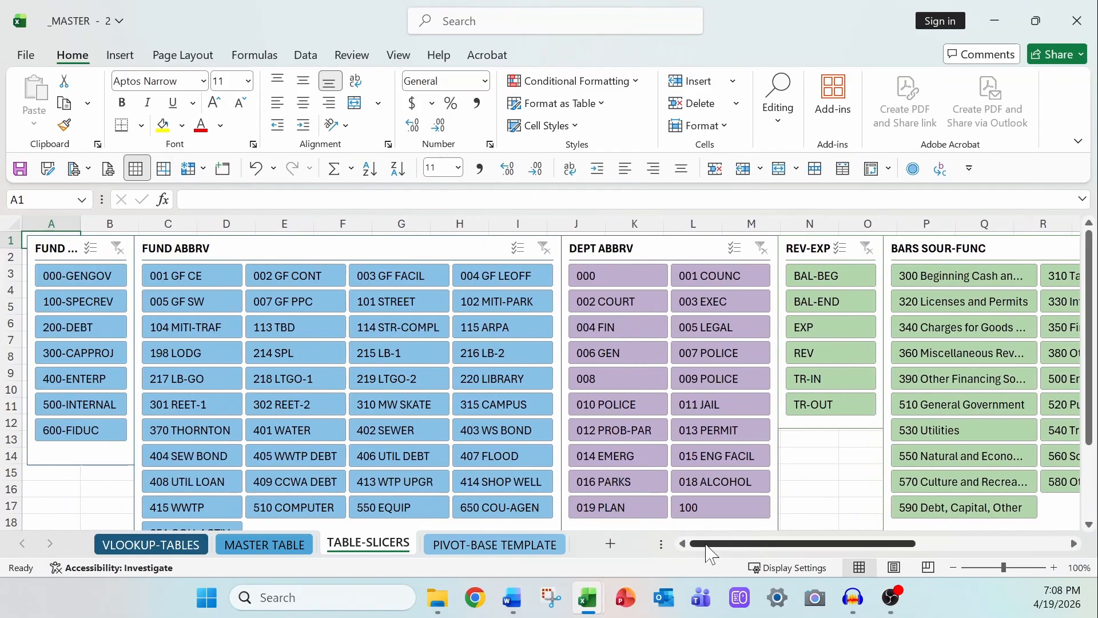
scroll(675, 427, down, 1)
scroll(675, 427, down, 2)
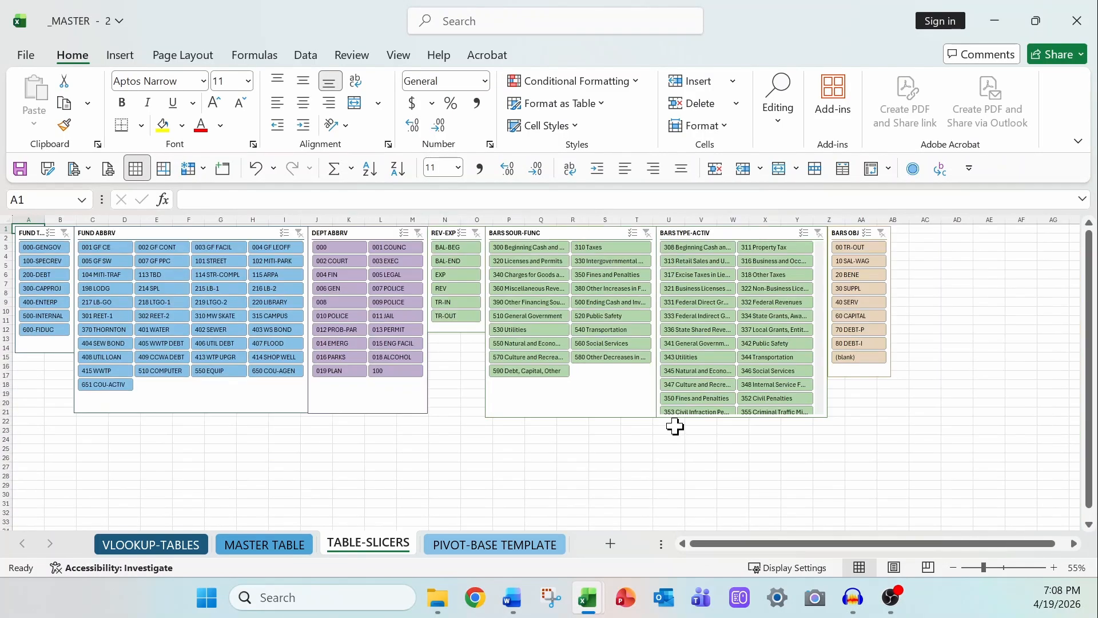
scroll(675, 427, up, 1)
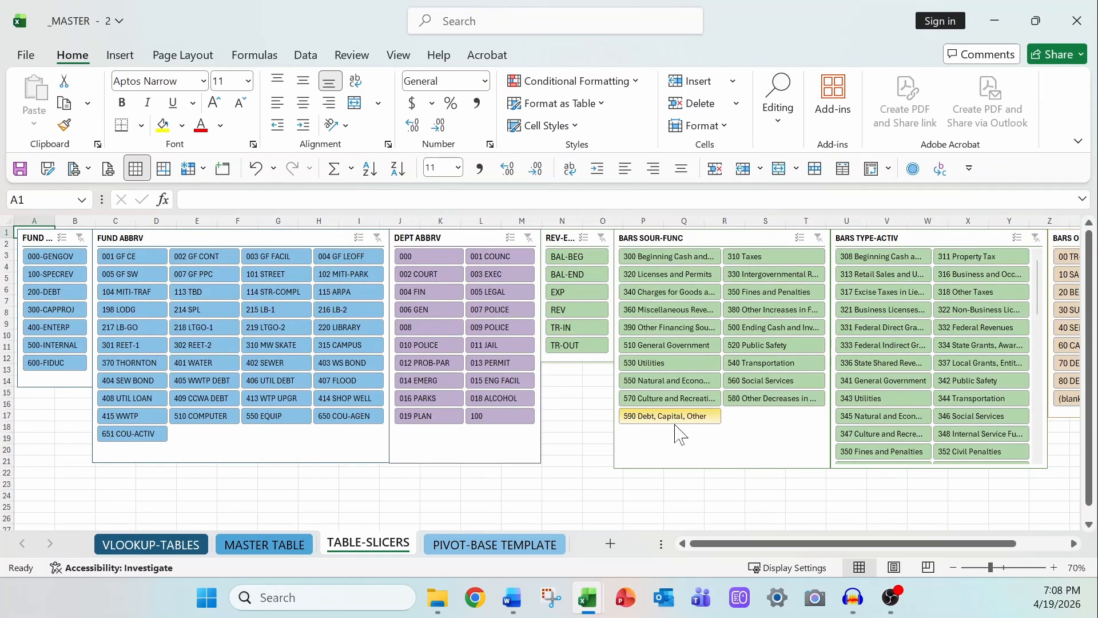
click(952, 567)
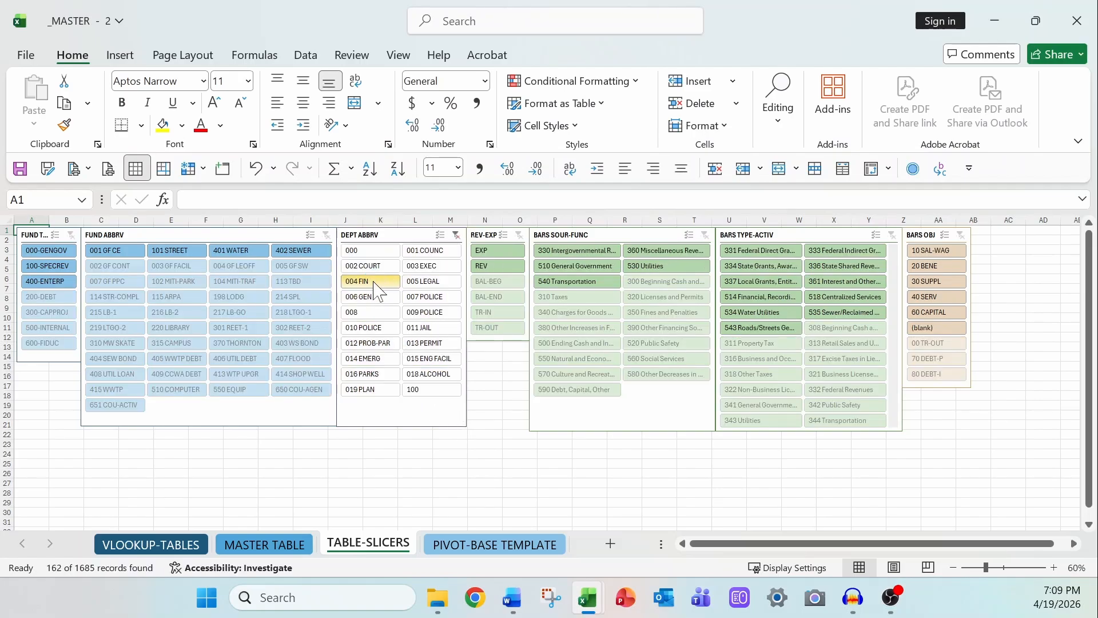
Try the 004 FIN, 310 Taxes and 60 CAPITAL slicer filters one at a time, clearing each one.
click(456, 235)
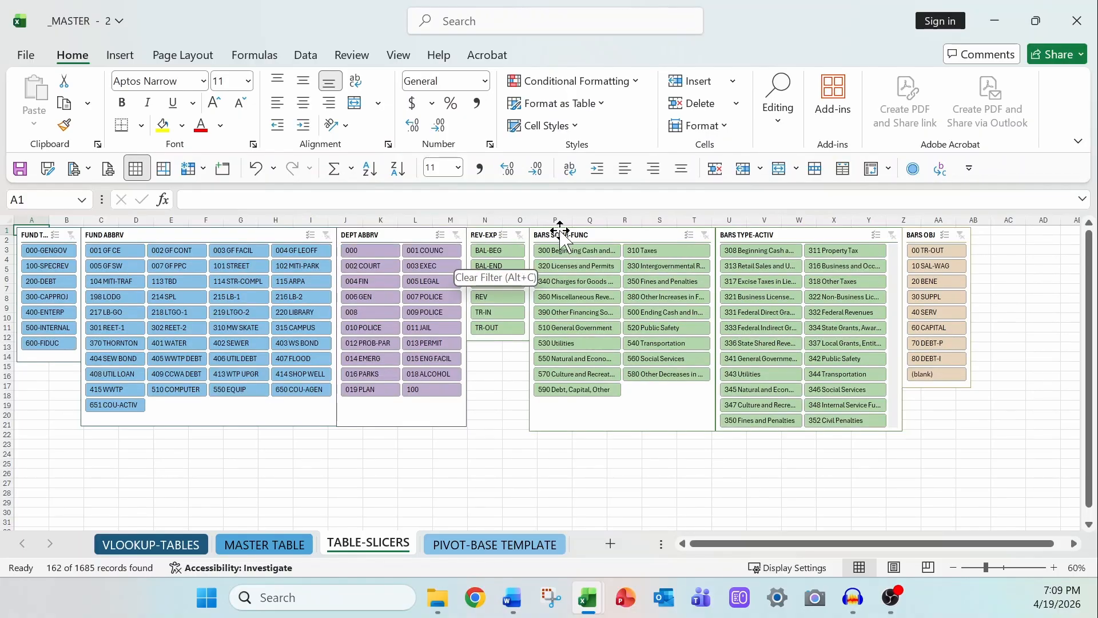
click(658, 252)
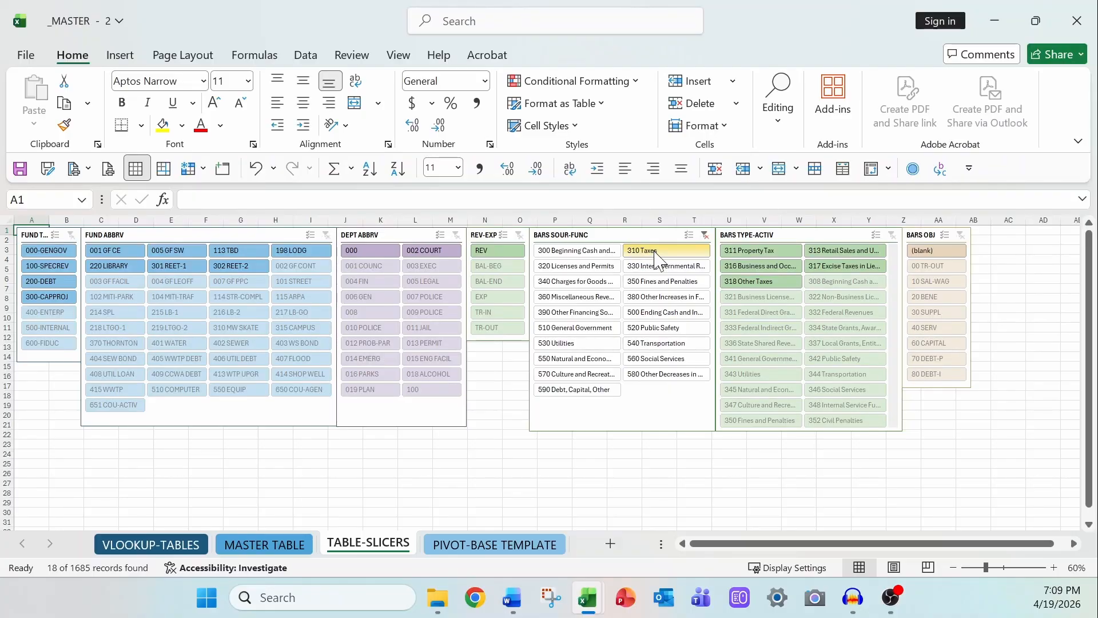
click(705, 235)
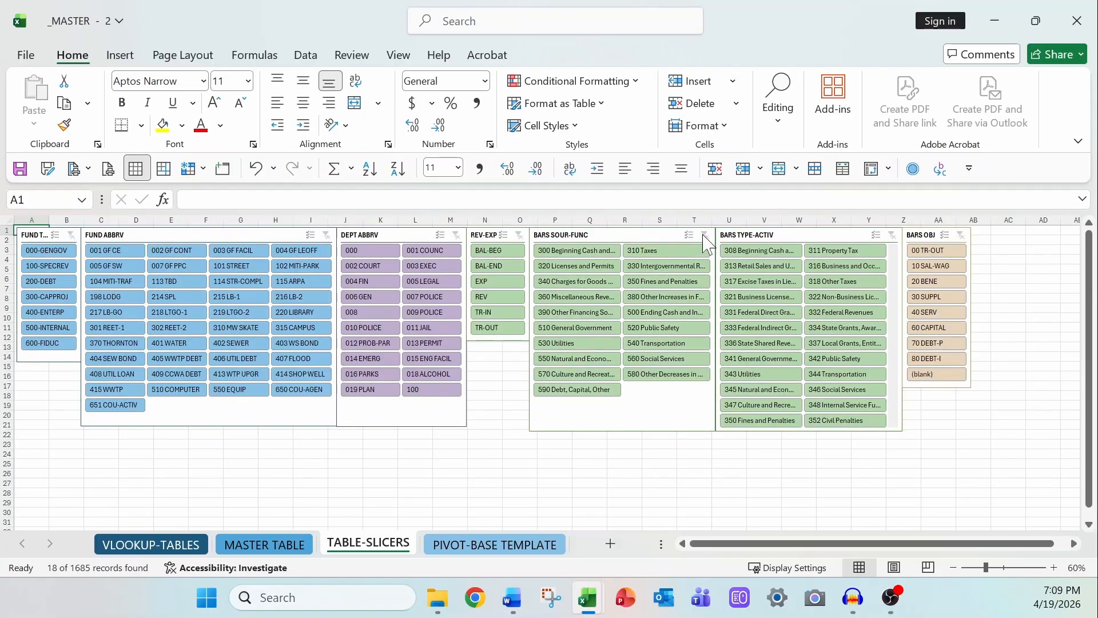
click(948, 342)
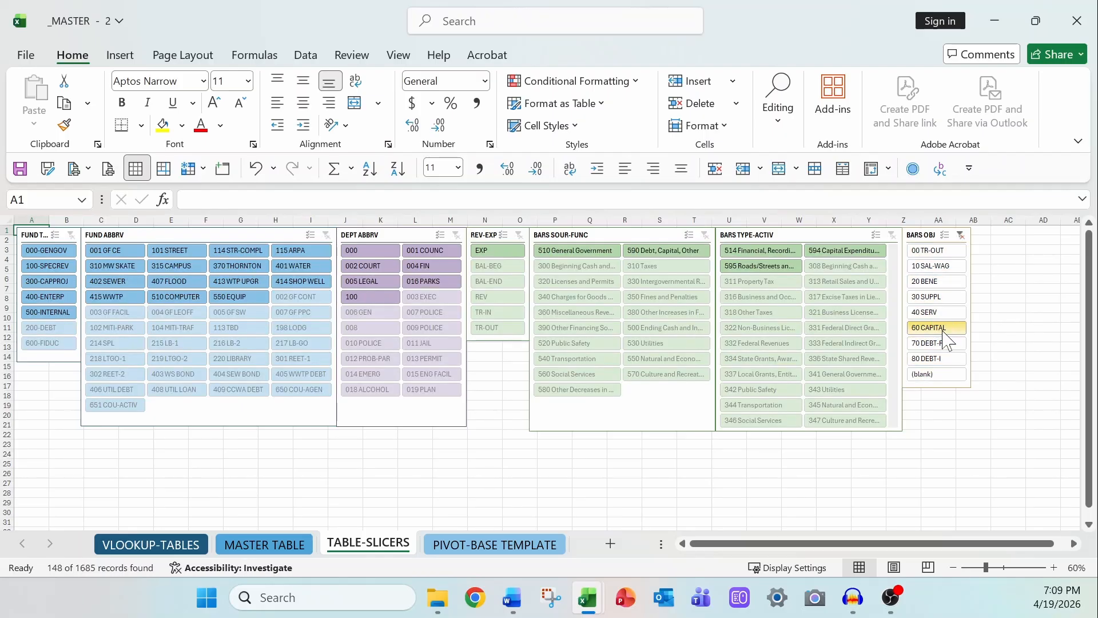
click(961, 235)
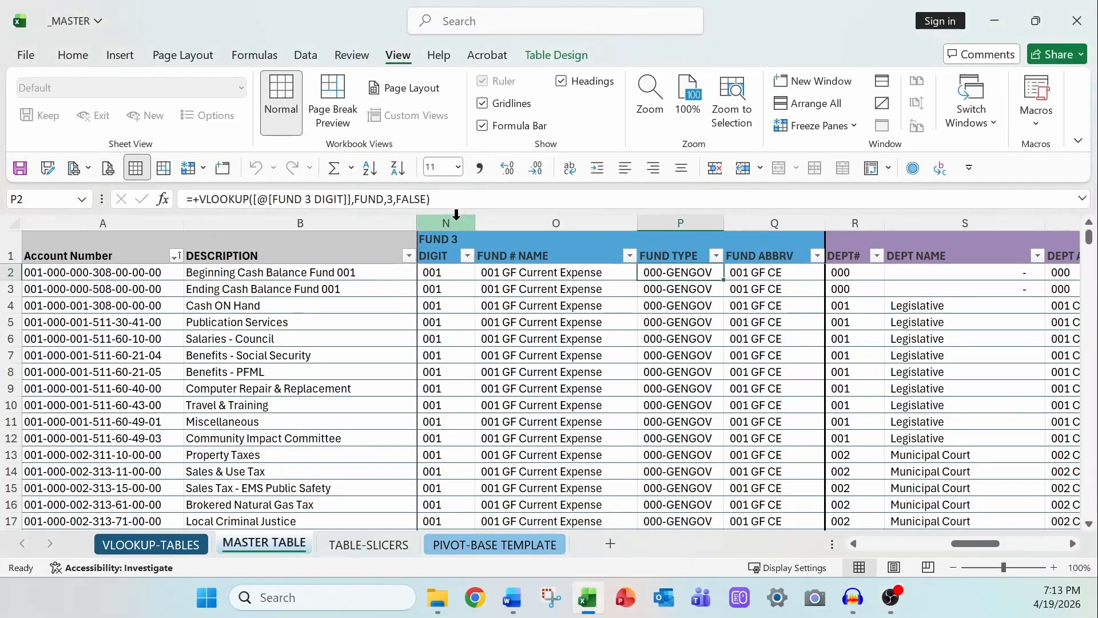
Compare fund columns N to Q of MASTER TABLE with the fund lookup table in columns A to E of VLOOKUP-TABLES by selecting each.
drag(453, 216, 797, 221)
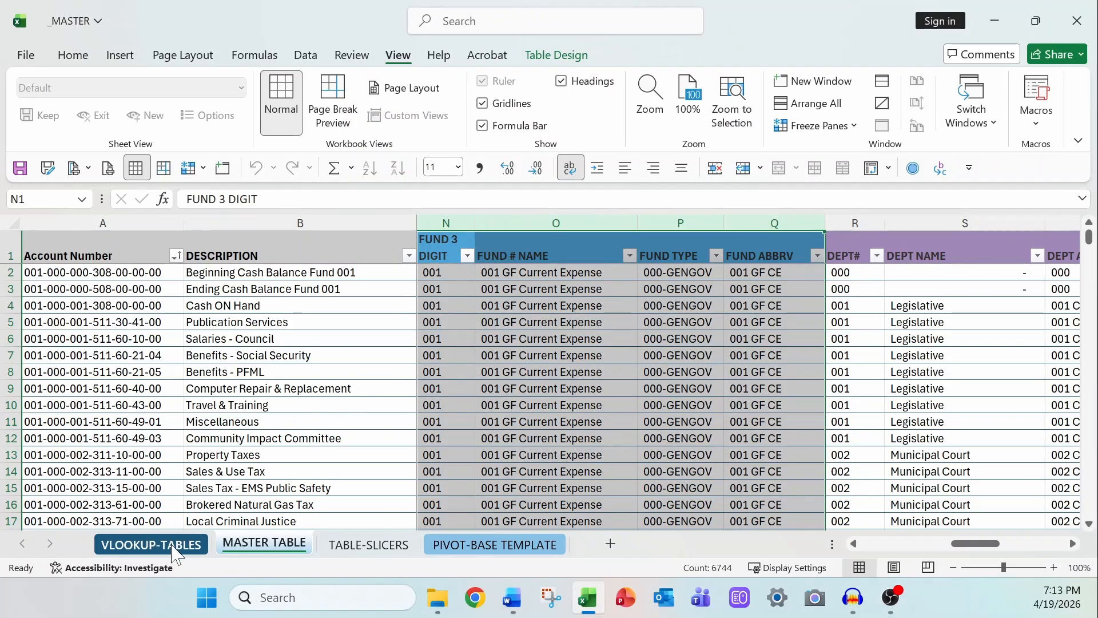
click(151, 544)
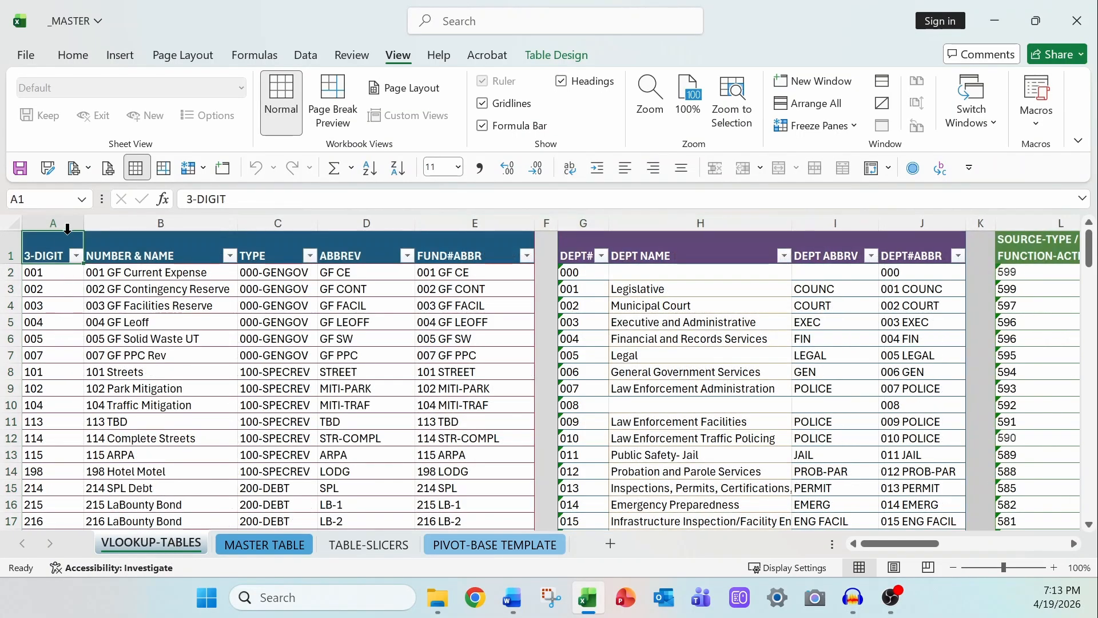
drag(65, 227, 452, 228)
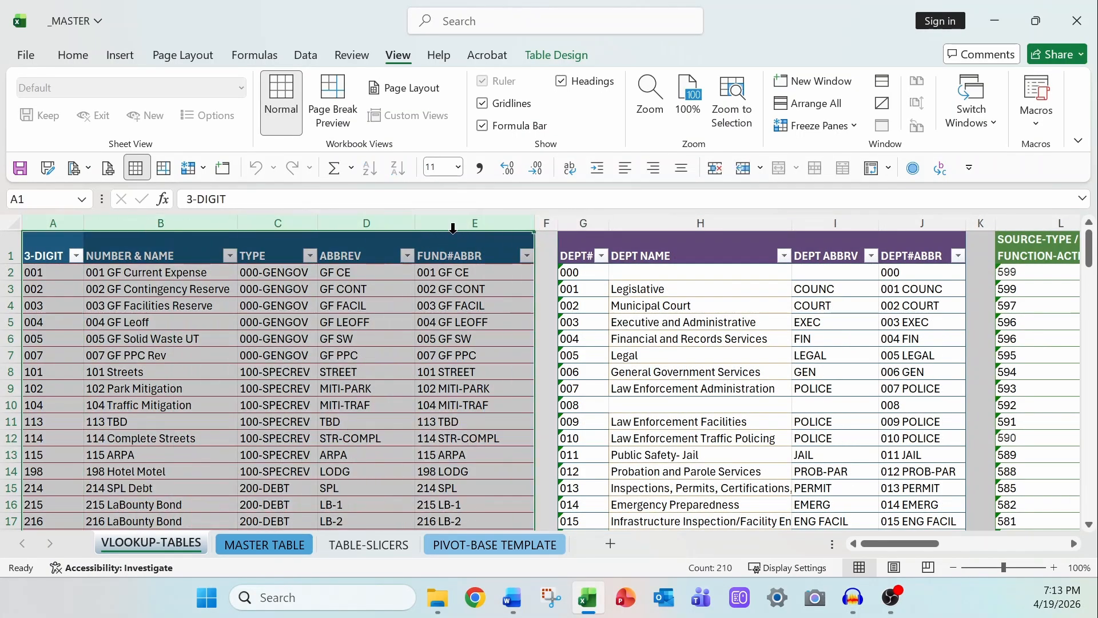
Compare department columns R to T of MASTER TABLE with the department lookup table in columns G to J of VLOOKUP-TABLES by selecting each.
click(264, 545)
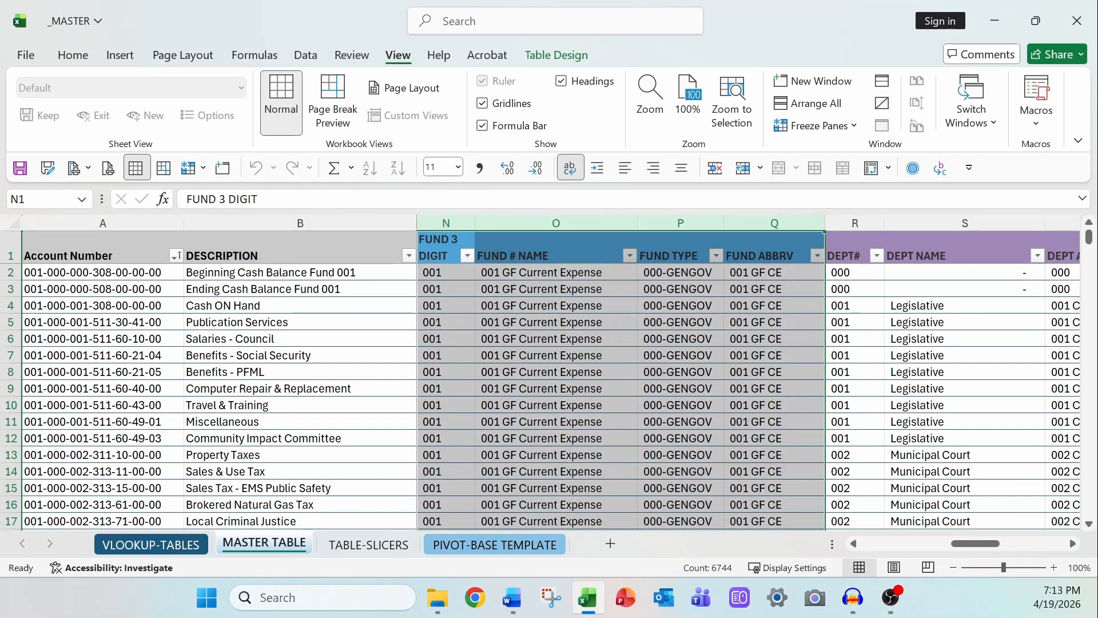
click(1073, 544)
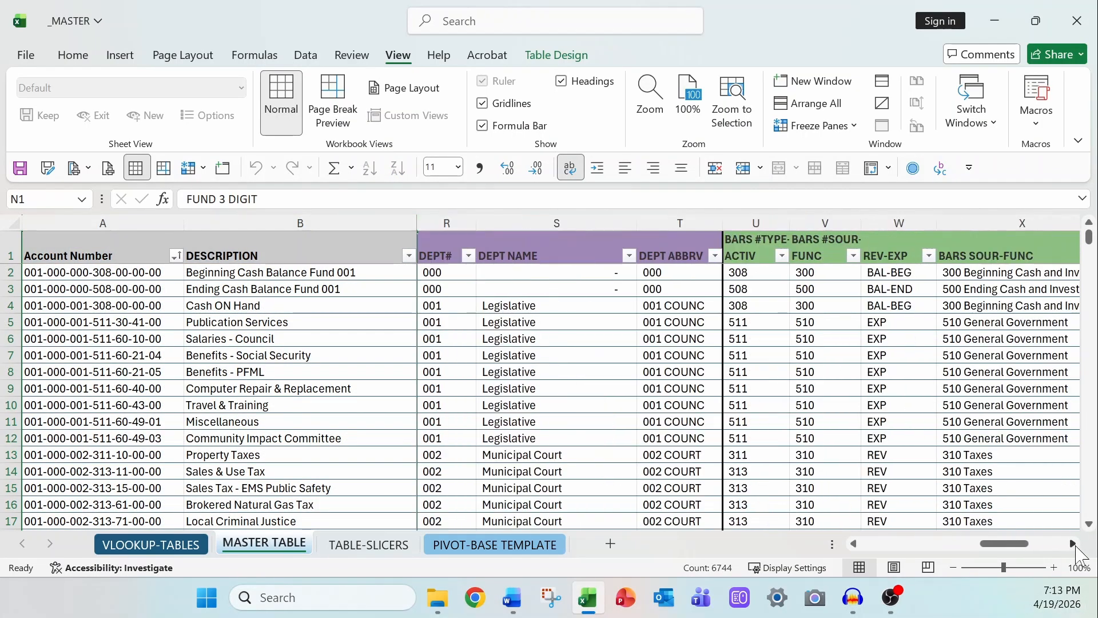
drag(449, 222, 651, 229)
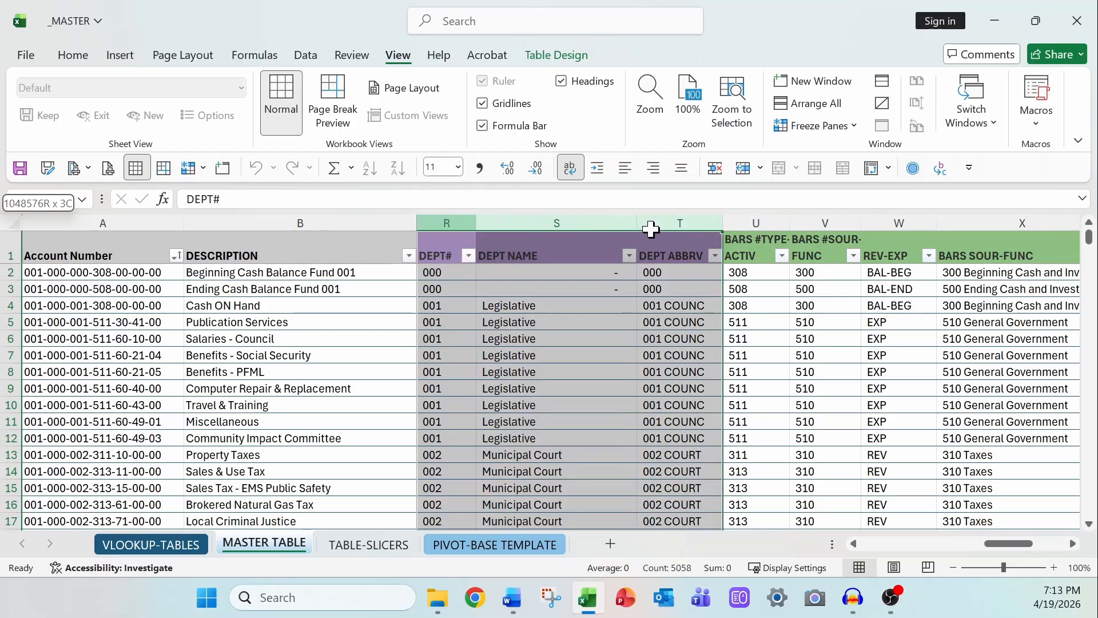
click(169, 546)
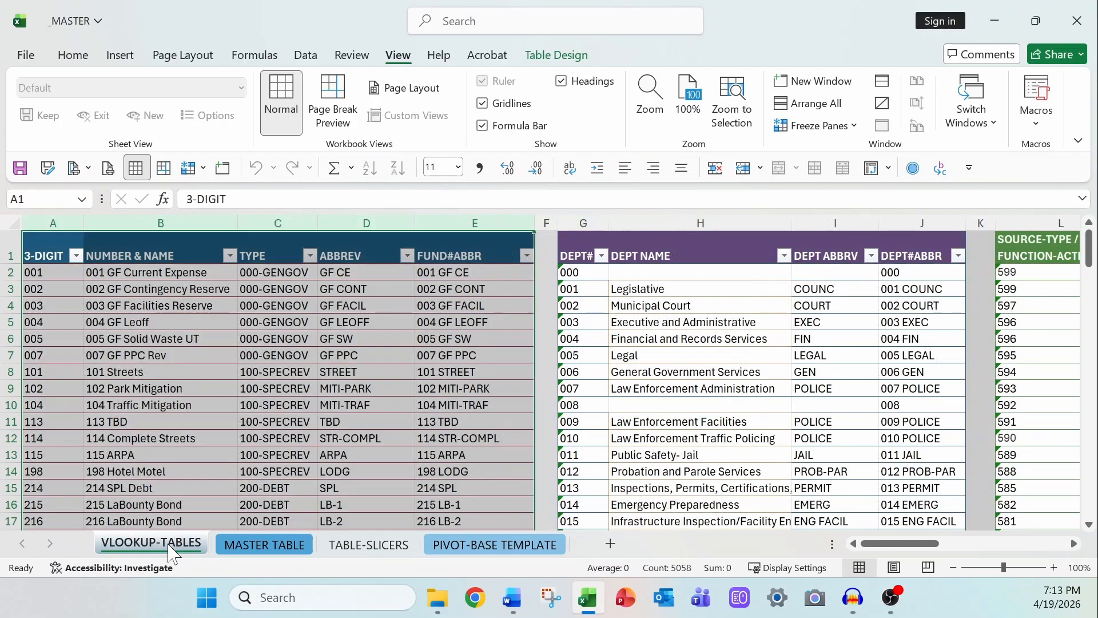
drag(583, 224, 903, 223)
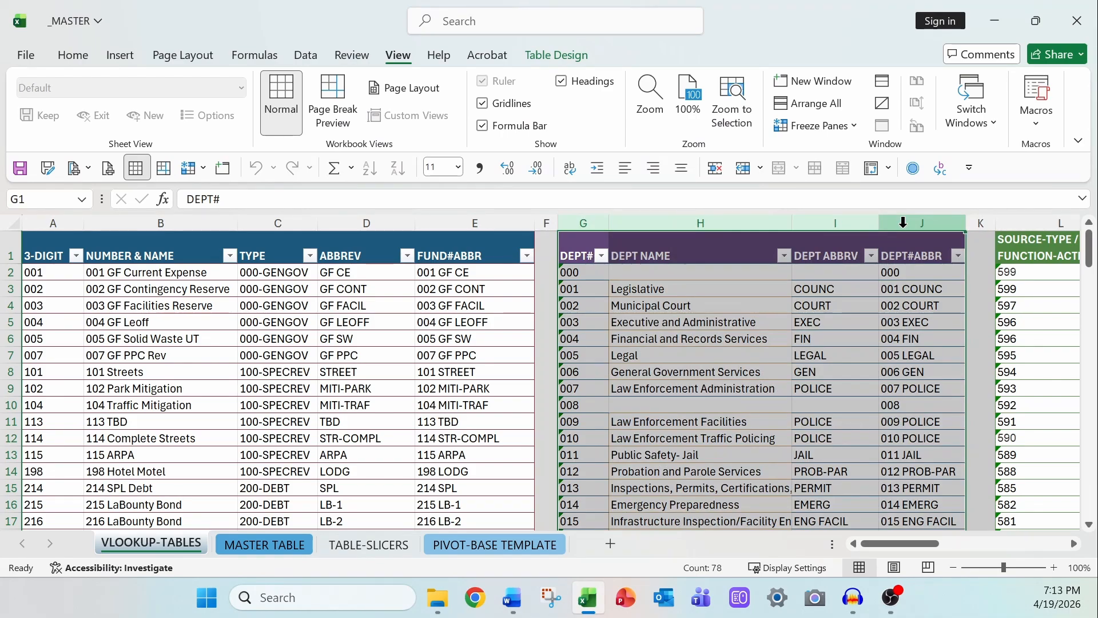
Inspect the VLOOKUP formula behind the first FUND TYPE entry, cell P2 of MASTER TABLE, and leave it unedited.
click(275, 552)
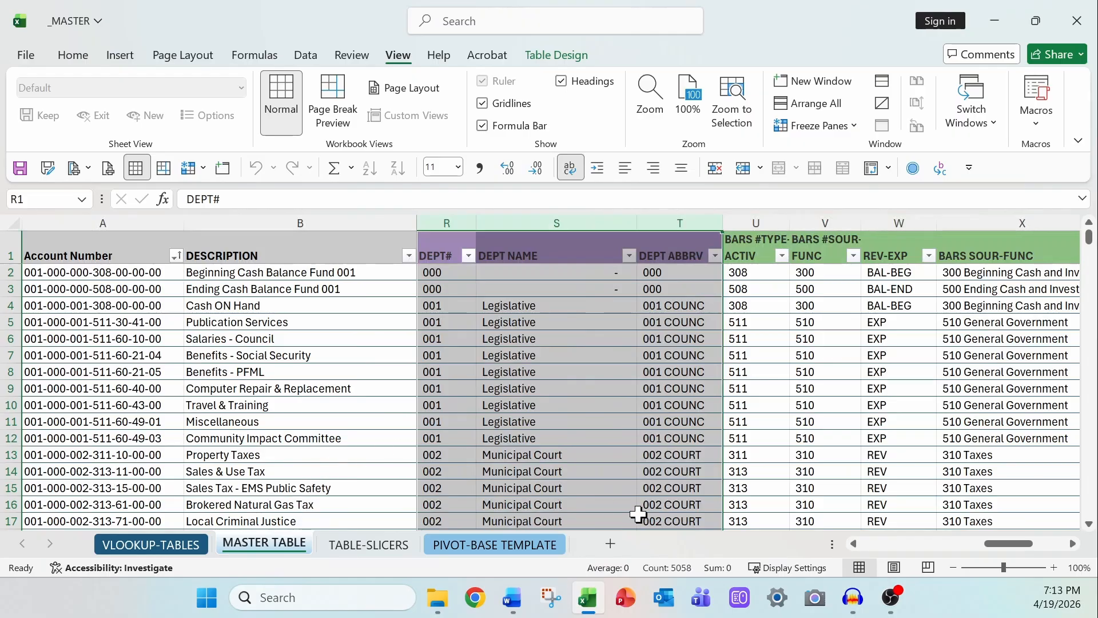
click(853, 544)
click(852, 544)
click(853, 544)
click(852, 544)
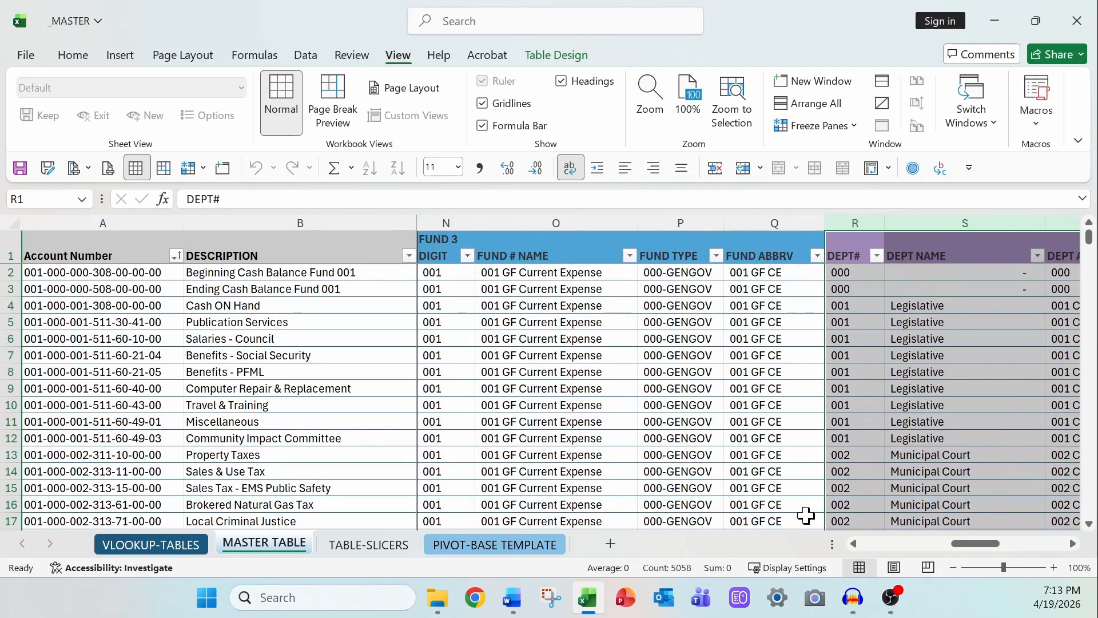
click(666, 275)
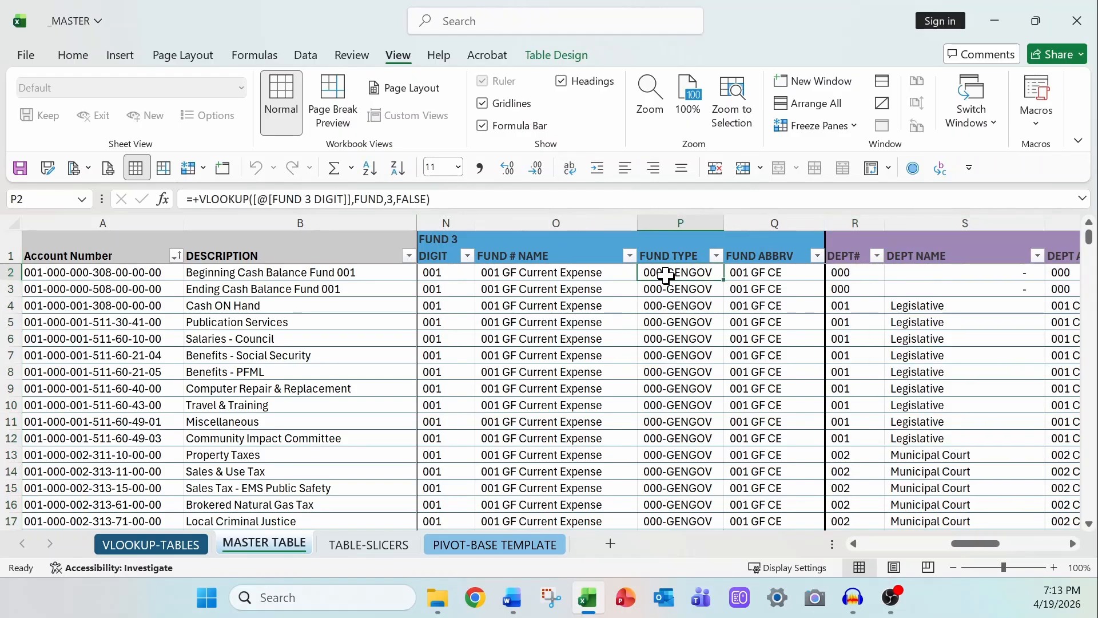
click(592, 200)
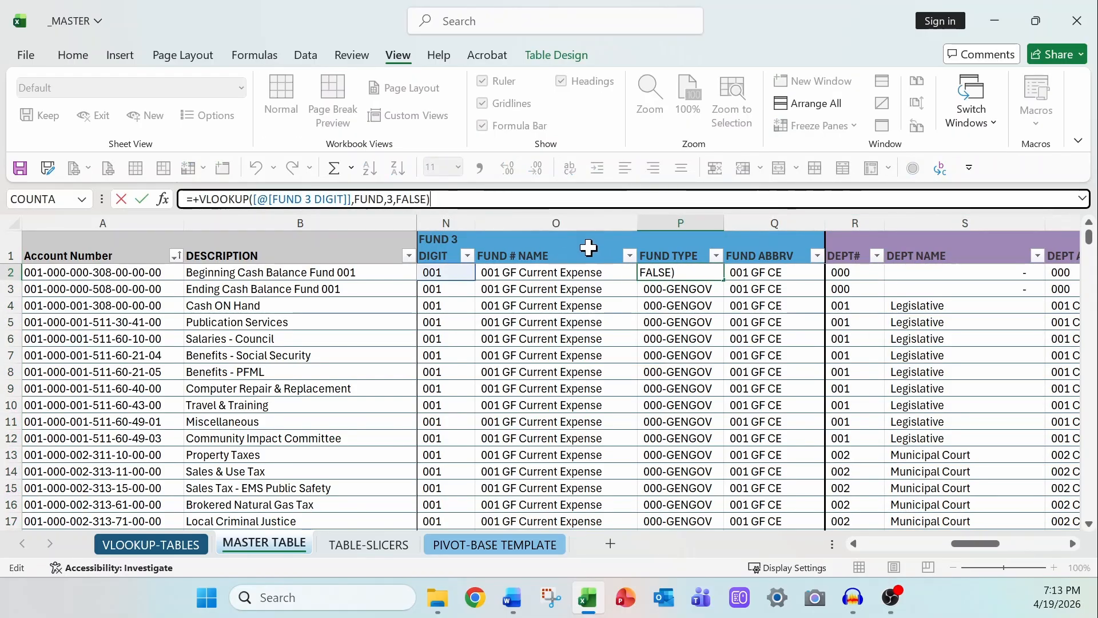
key(Escape)
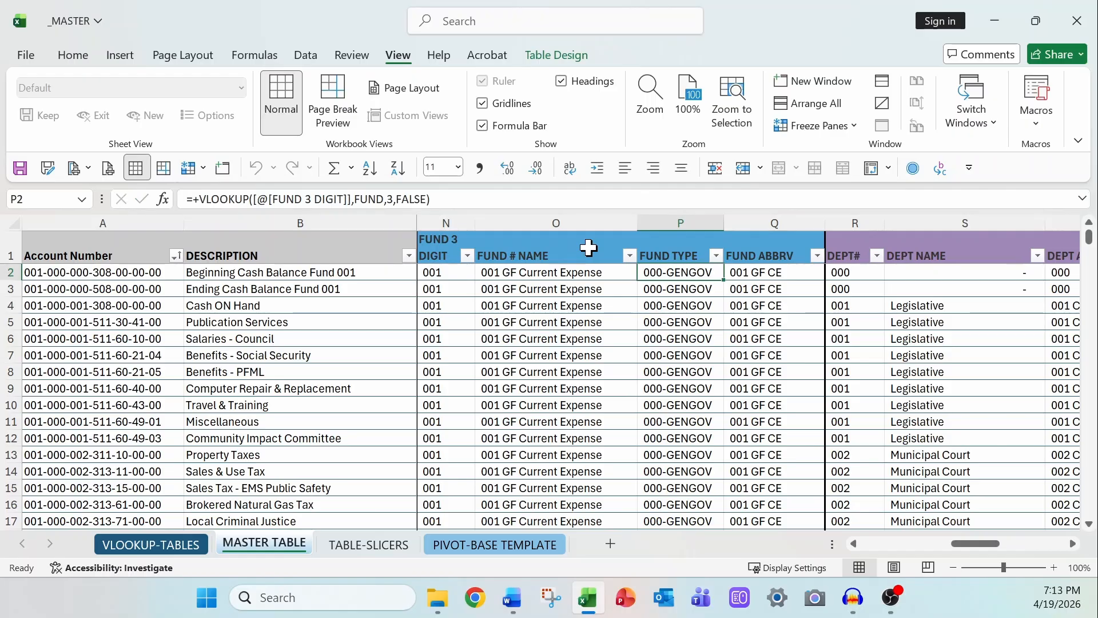
Compare the FUND ABBRV column of MASTER TABLE with the TYPE and FUND#ABBR columns of the fund table in VLOOKUP-TABLES by selecting each.
click(181, 549)
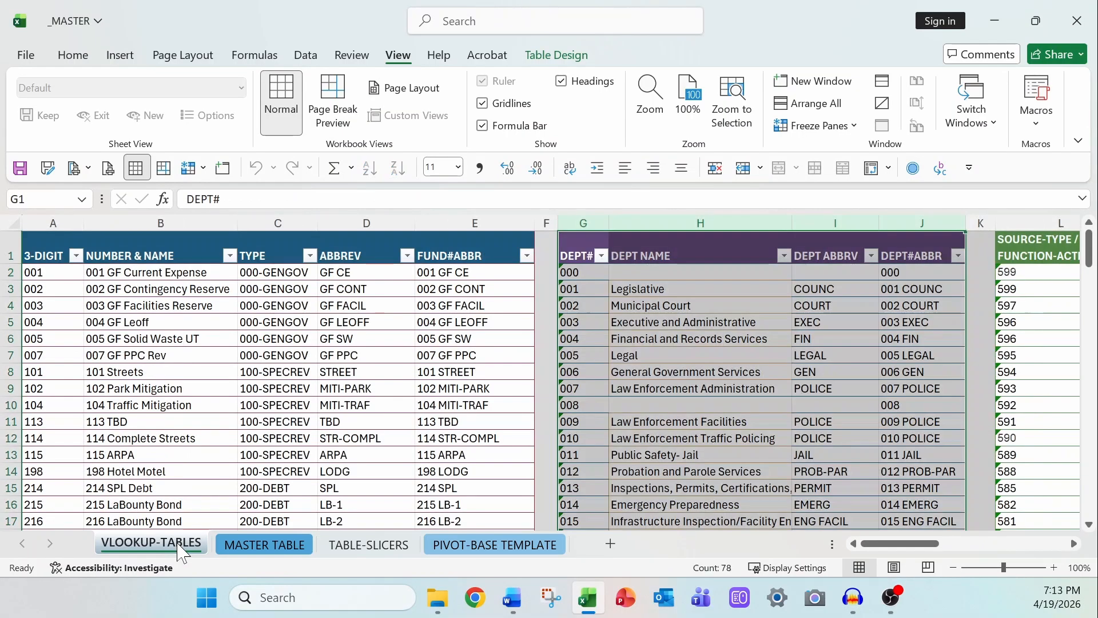
click(287, 219)
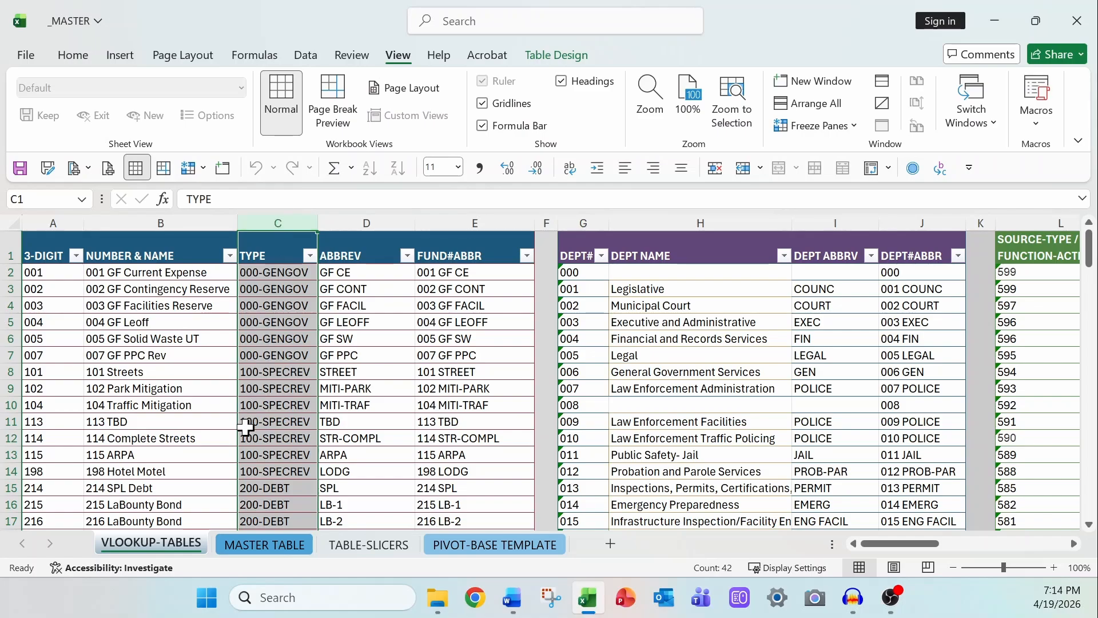
click(263, 546)
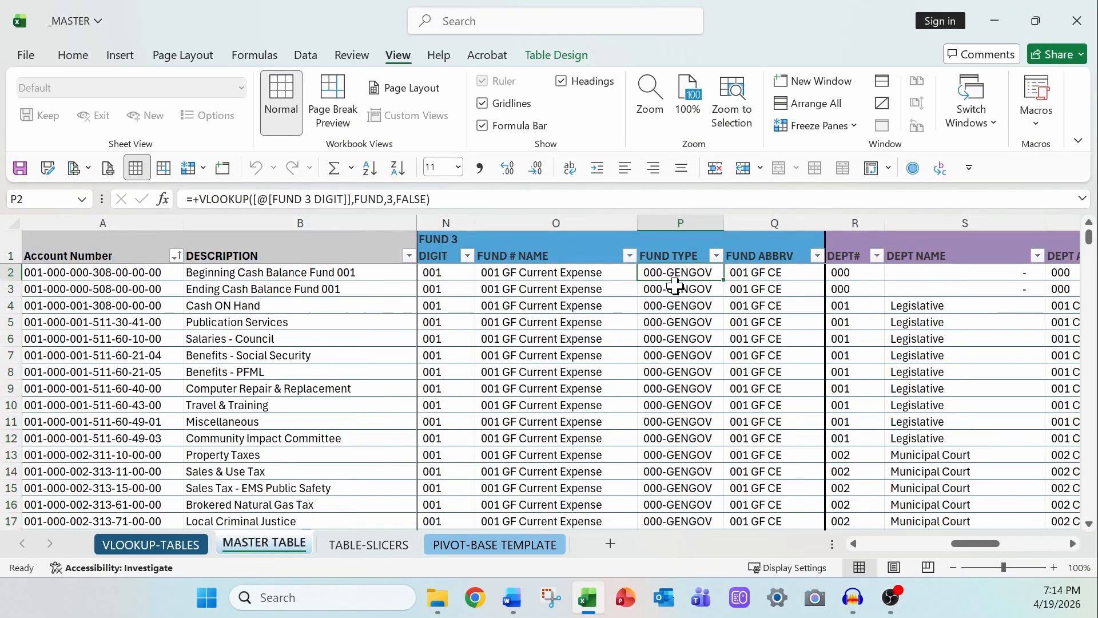
click(761, 216)
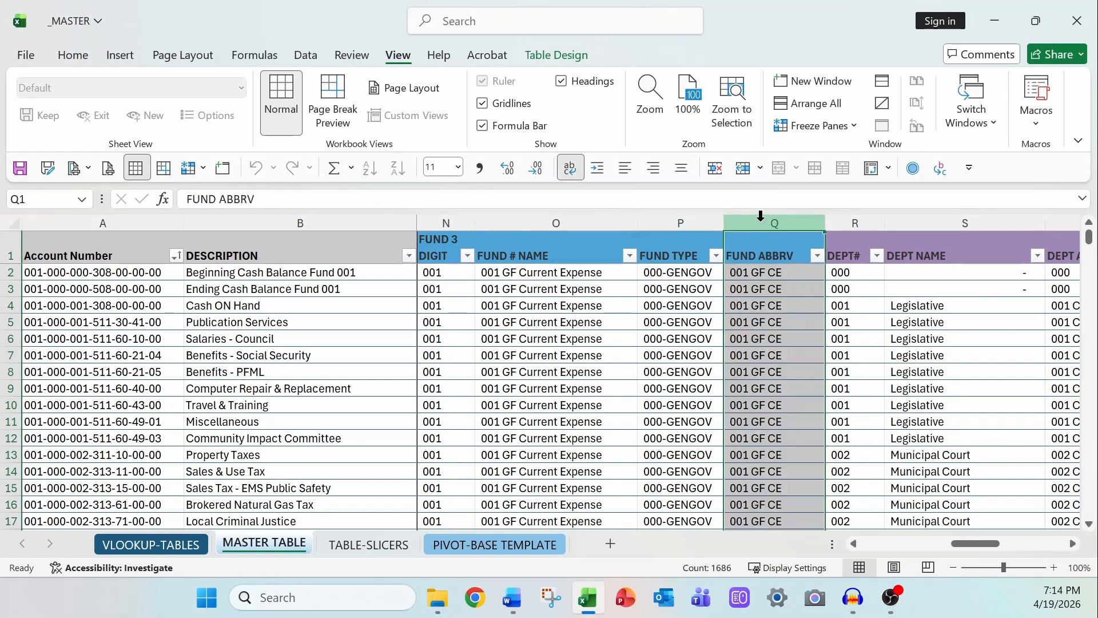
click(181, 545)
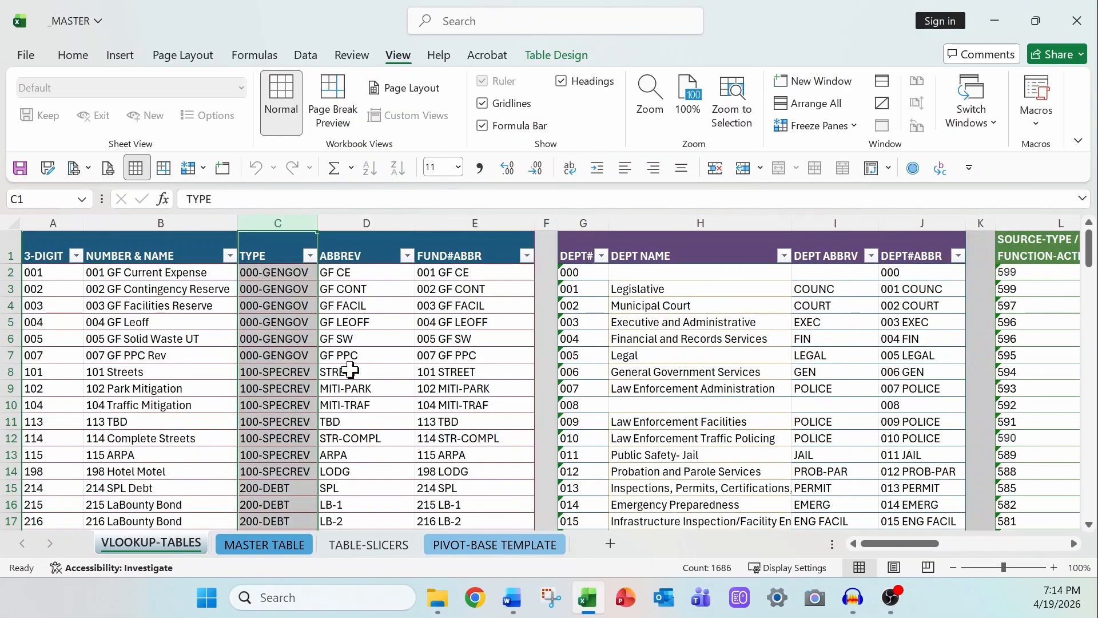
click(461, 223)
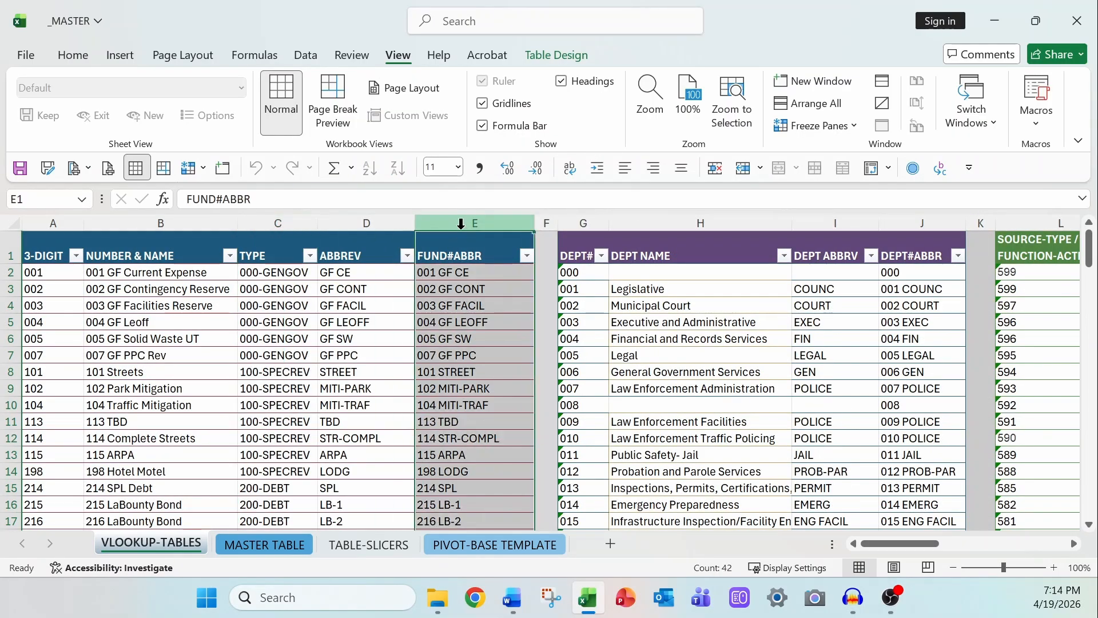
Inspect the formula behind the first FUND#ABBR entry and the ABBREV entries it uses, and select the department lookup columns G to J.
click(464, 273)
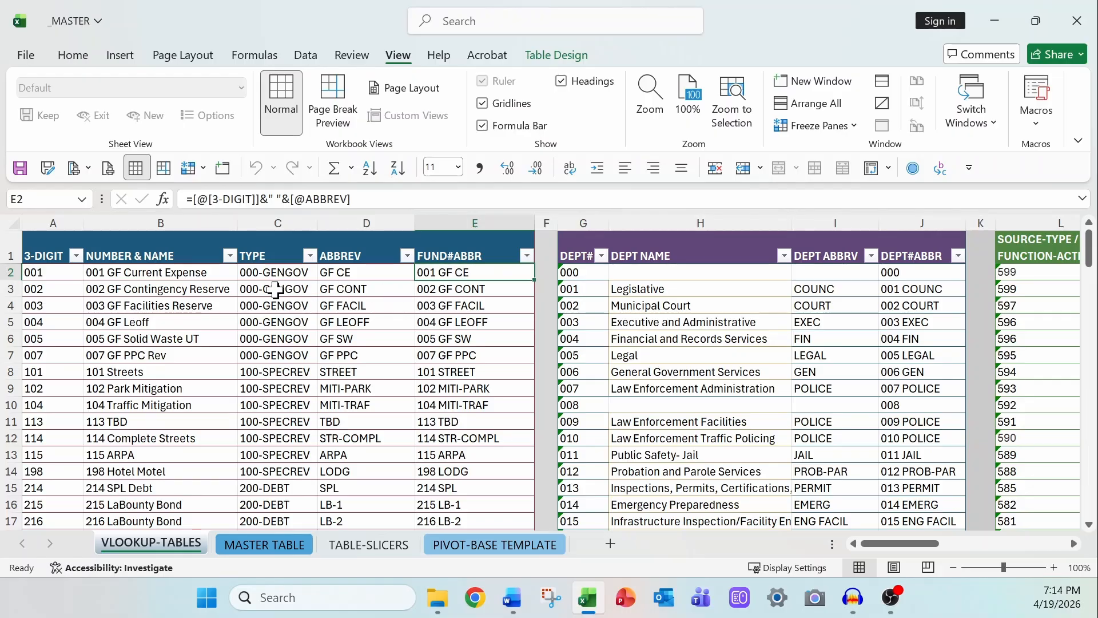
click(329, 278)
click(342, 322)
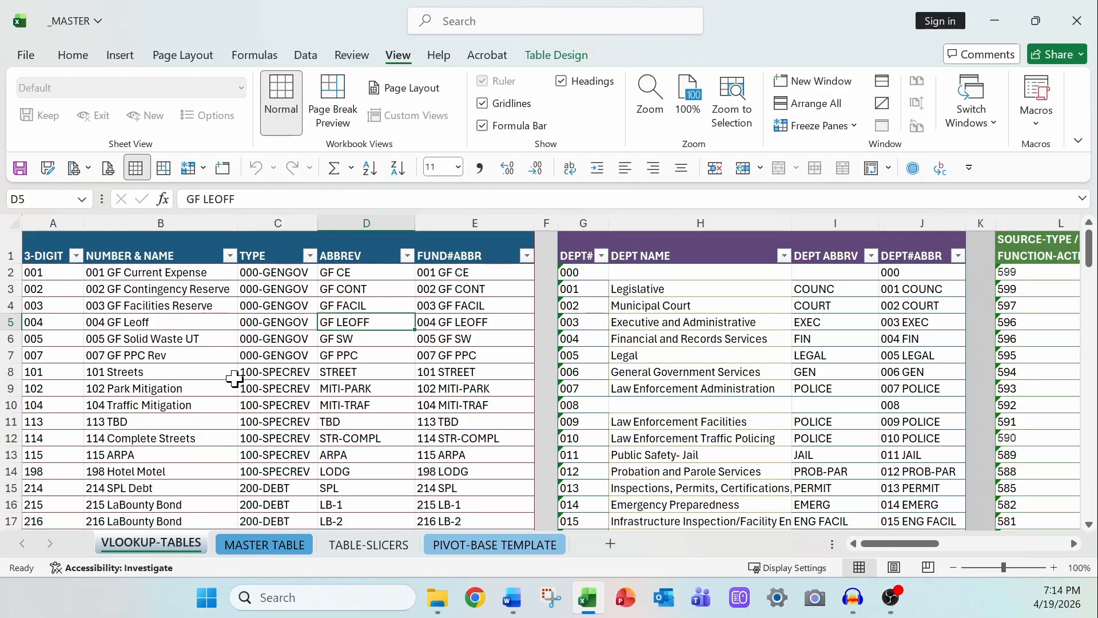
drag(585, 223, 887, 232)
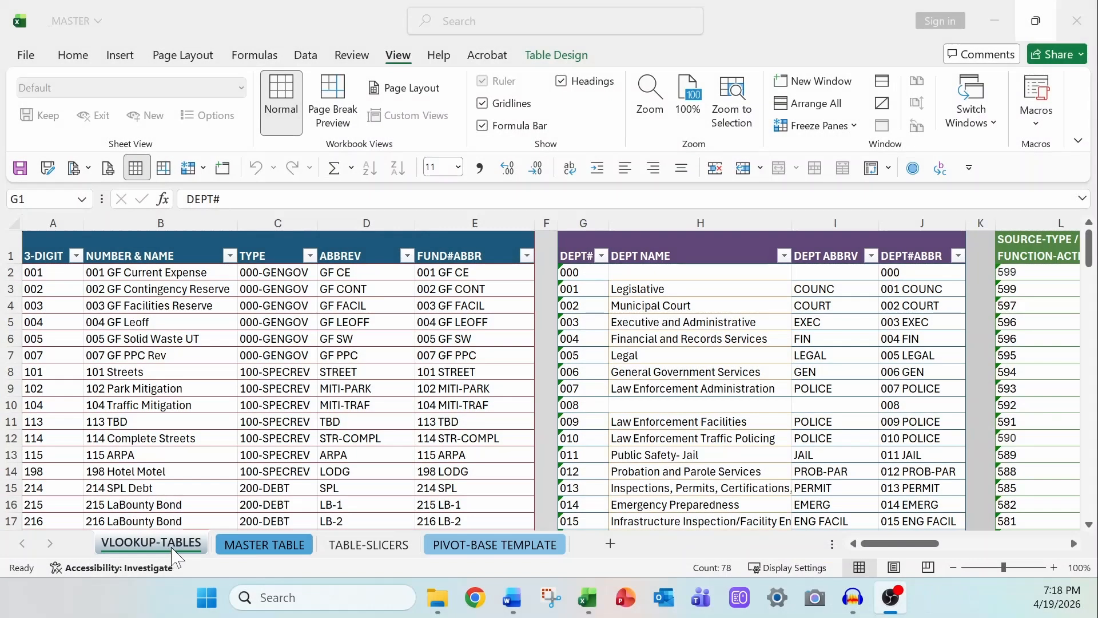
Display the field list of the pivot table on the PIVOT-BASE TEMPLATE sheet.
click(485, 550)
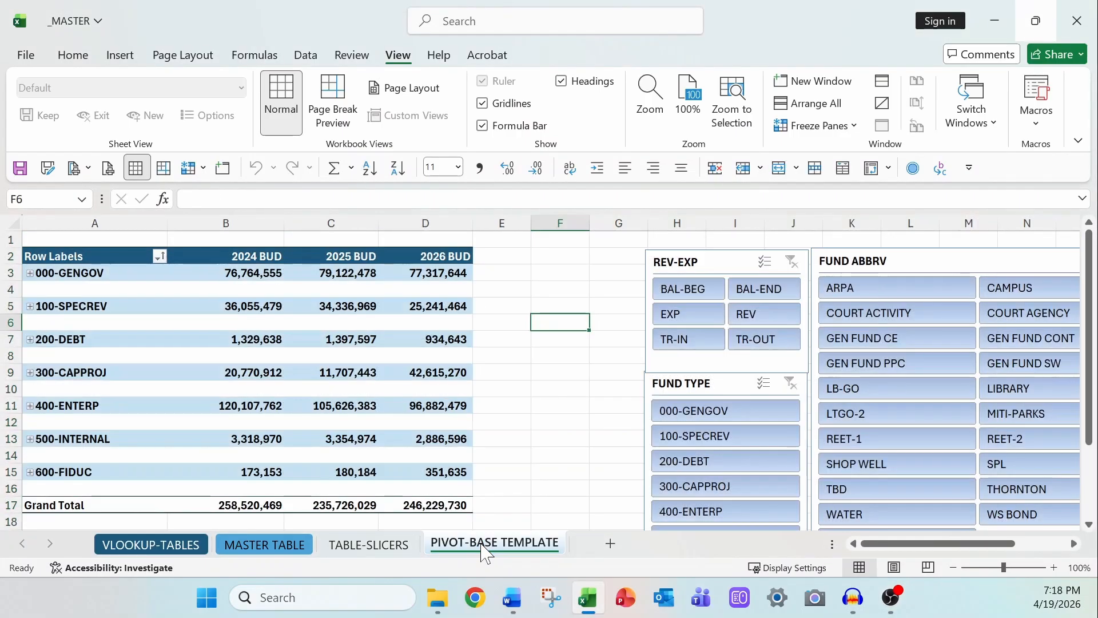
click(136, 281)
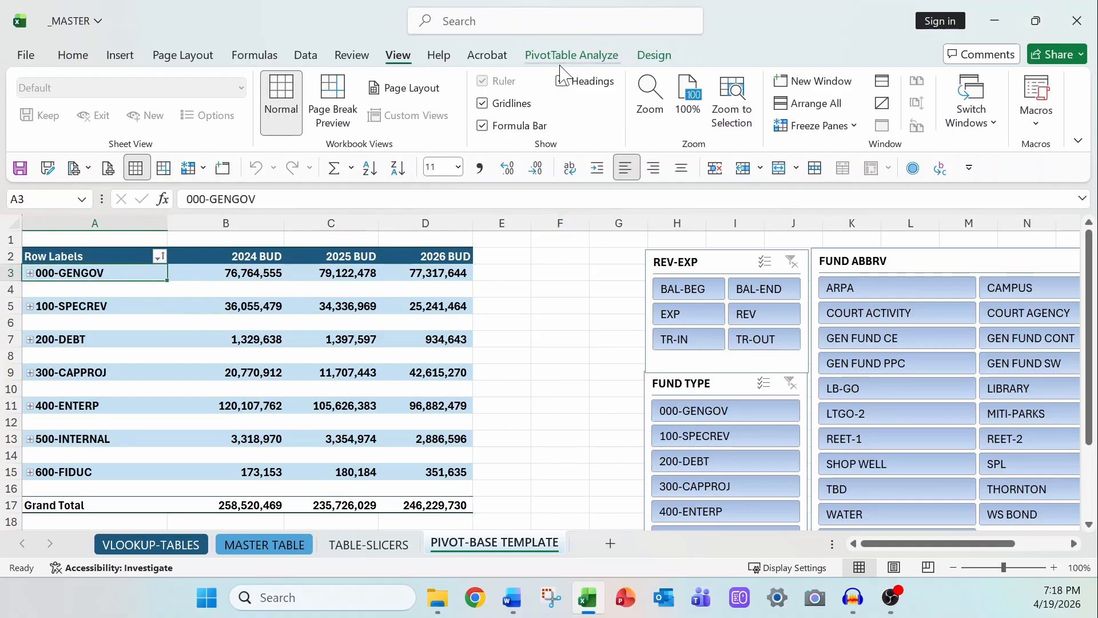
click(584, 57)
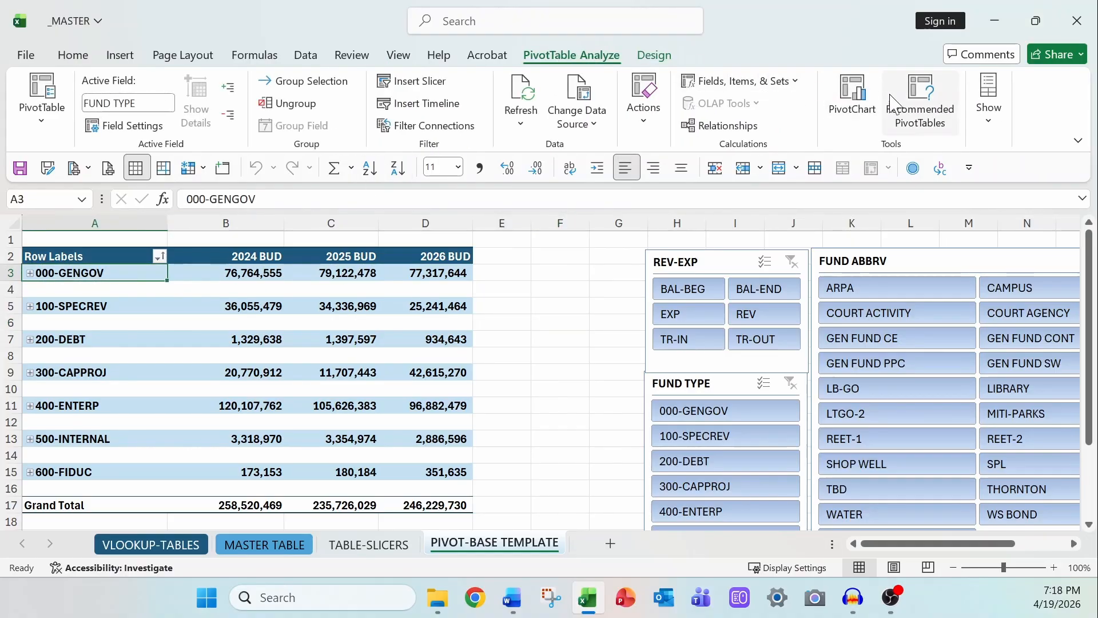
click(994, 104)
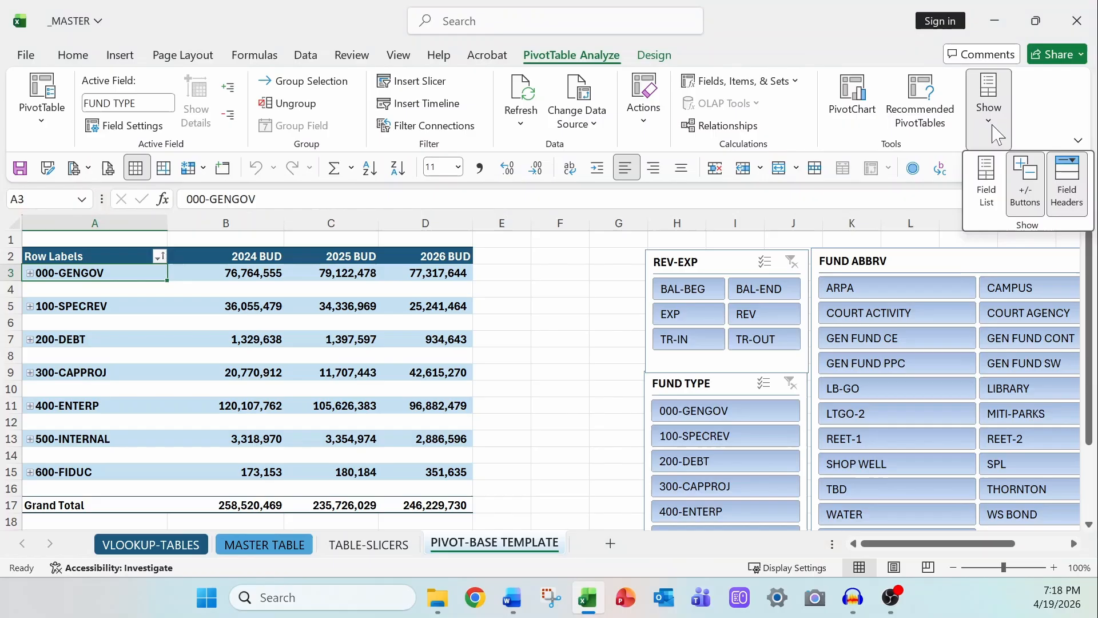
click(992, 182)
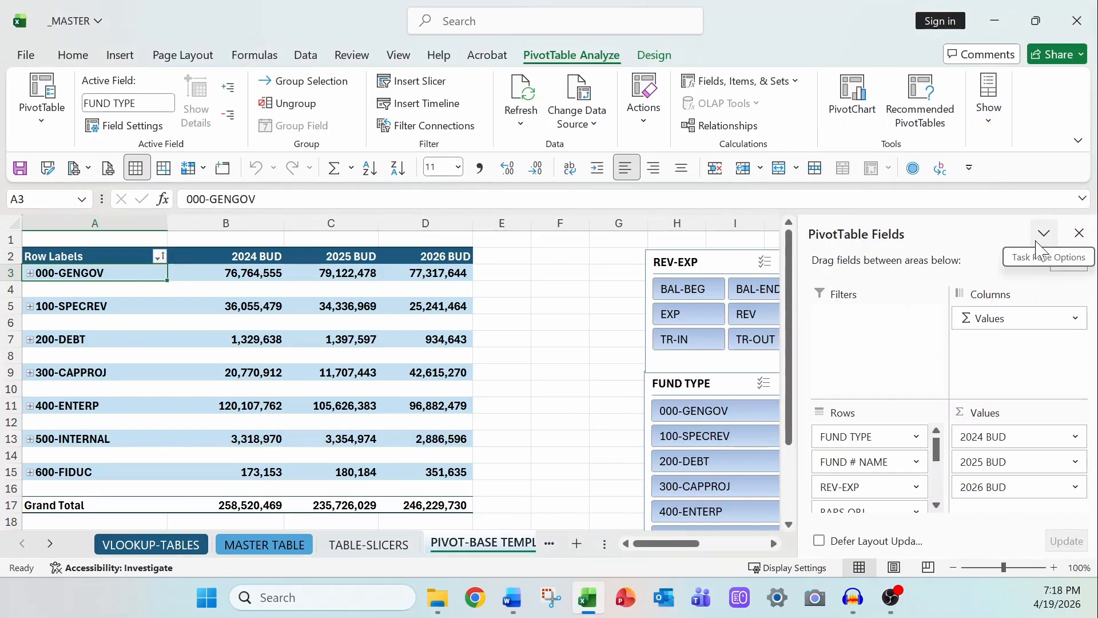
Try the side-by-side fields and areas layout in the field list, return to Areas Section Only (2 by 2), and close the list.
click(1086, 260)
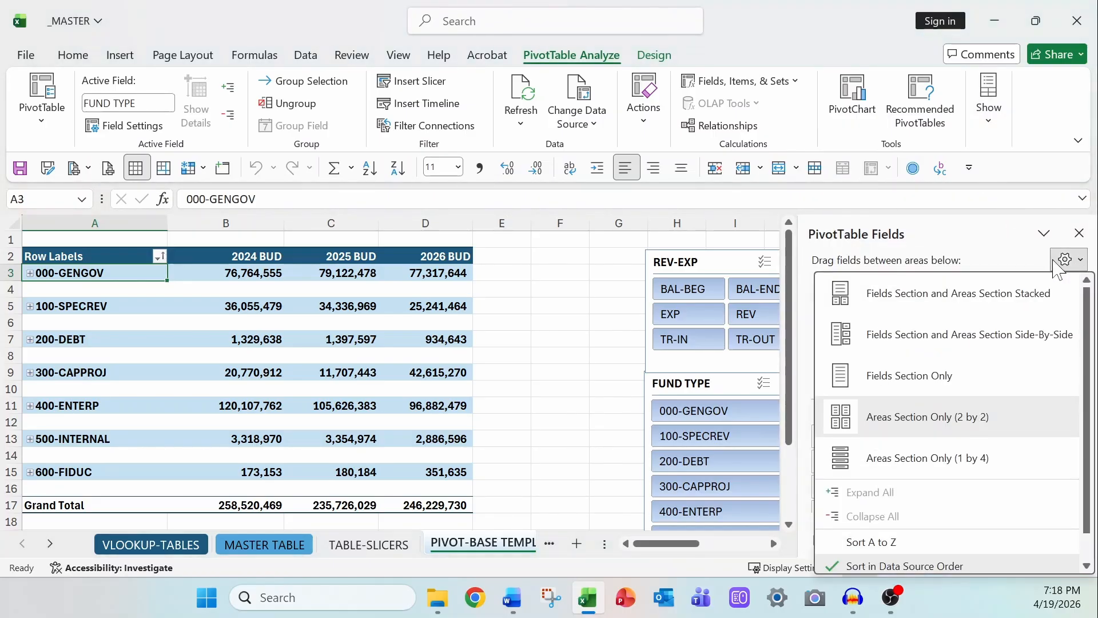
click(877, 335)
mouse_move(941, 369)
mouse_down()
mouse_move(924, 457)
mouse_move(938, 350)
mouse_up()
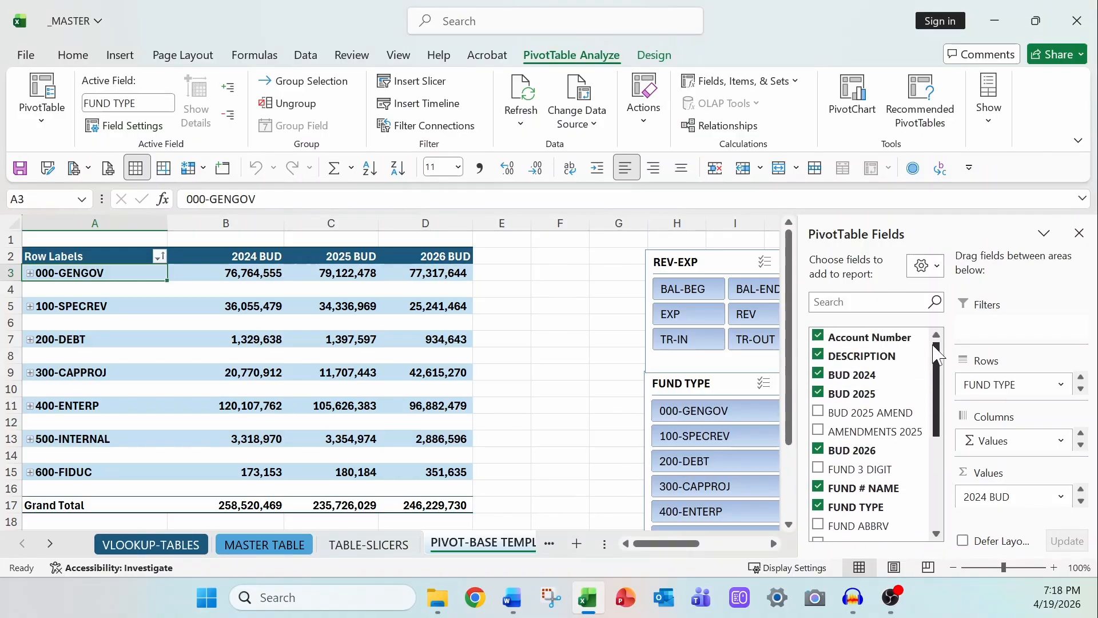
click(923, 273)
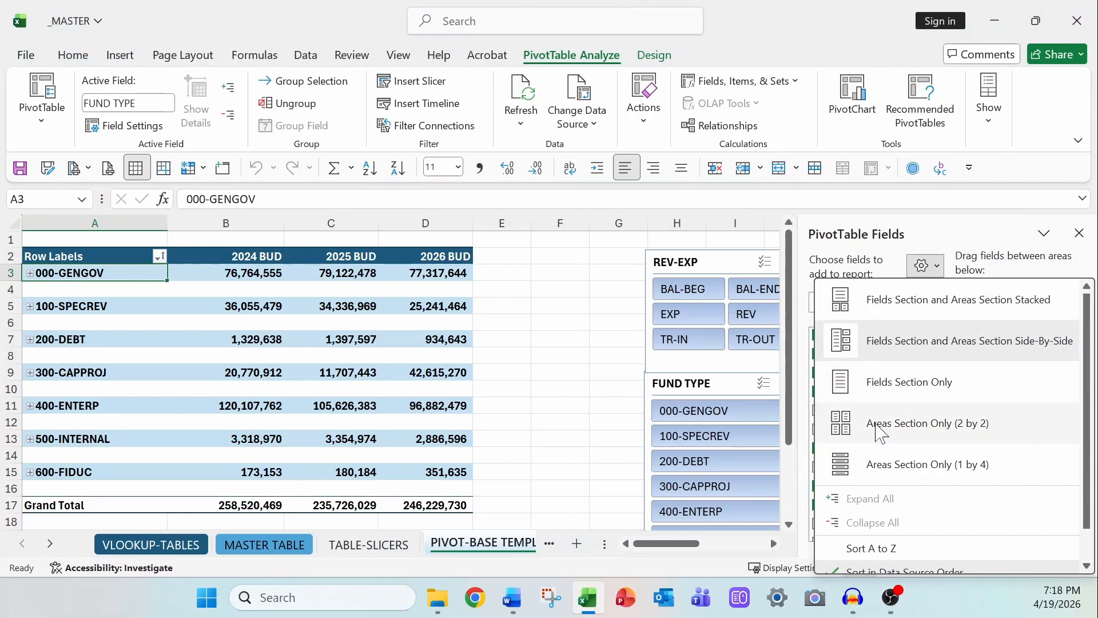
click(892, 424)
mouse_move(941, 458)
mouse_down()
mouse_move(938, 492)
mouse_move(938, 449)
mouse_up()
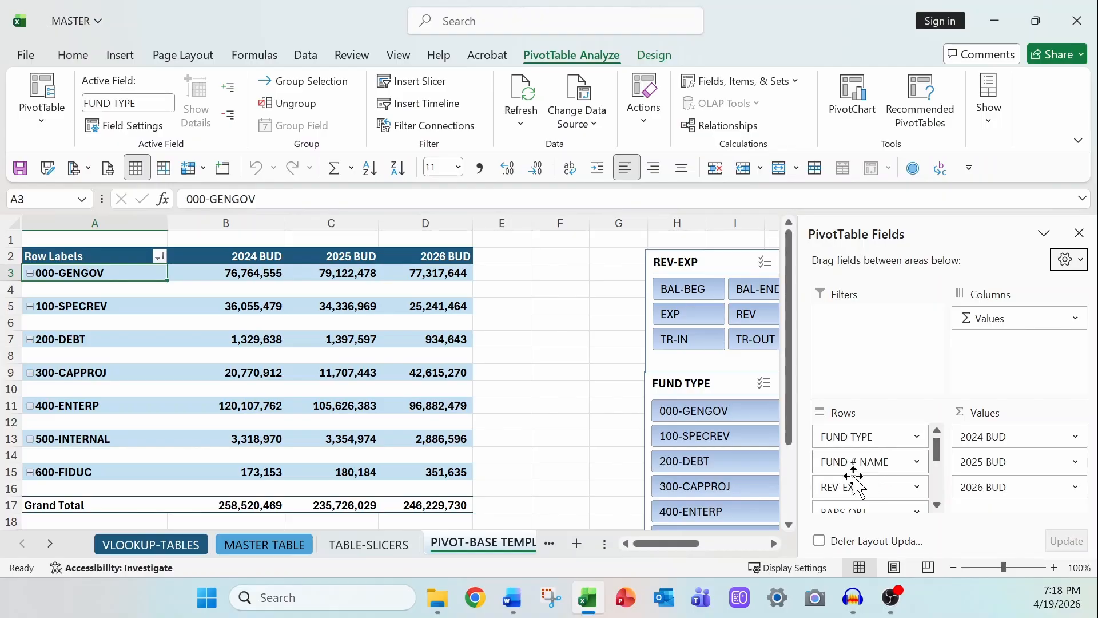
click(1079, 233)
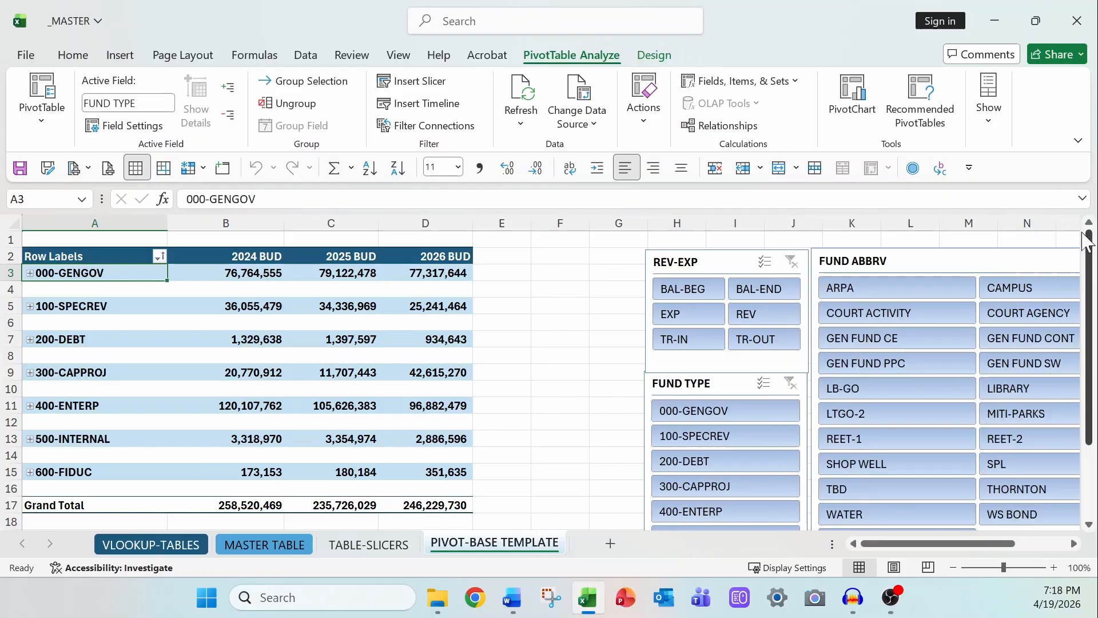
Filter the pivot table to EXP and drill down through 100-SPECREV into 101 Streets, collapsing the 100-SPECREV group again.
click(688, 319)
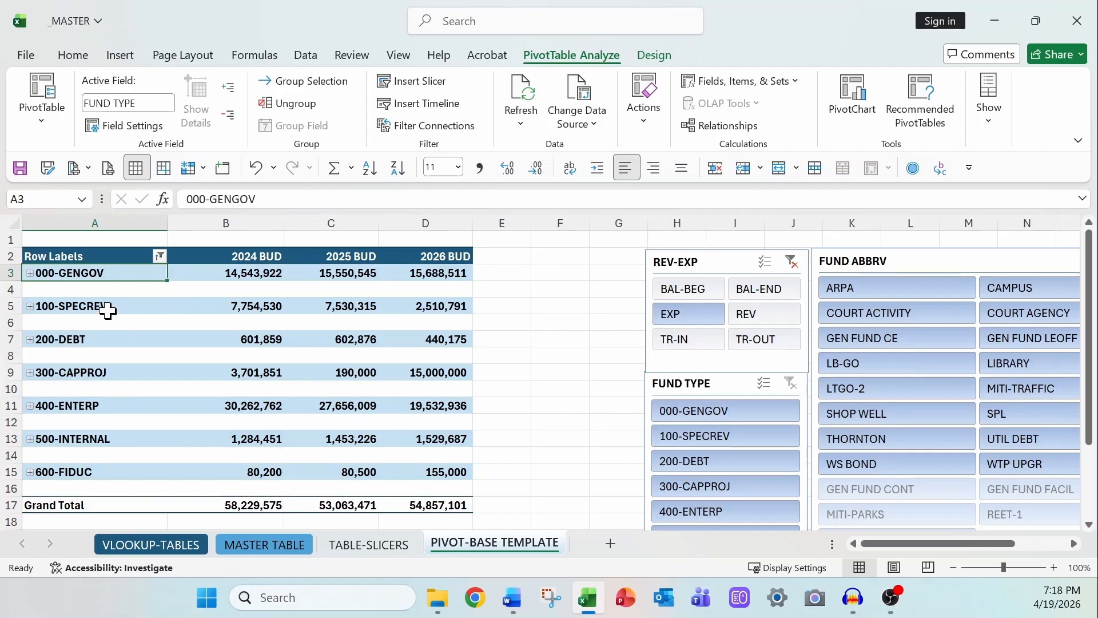
click(31, 306)
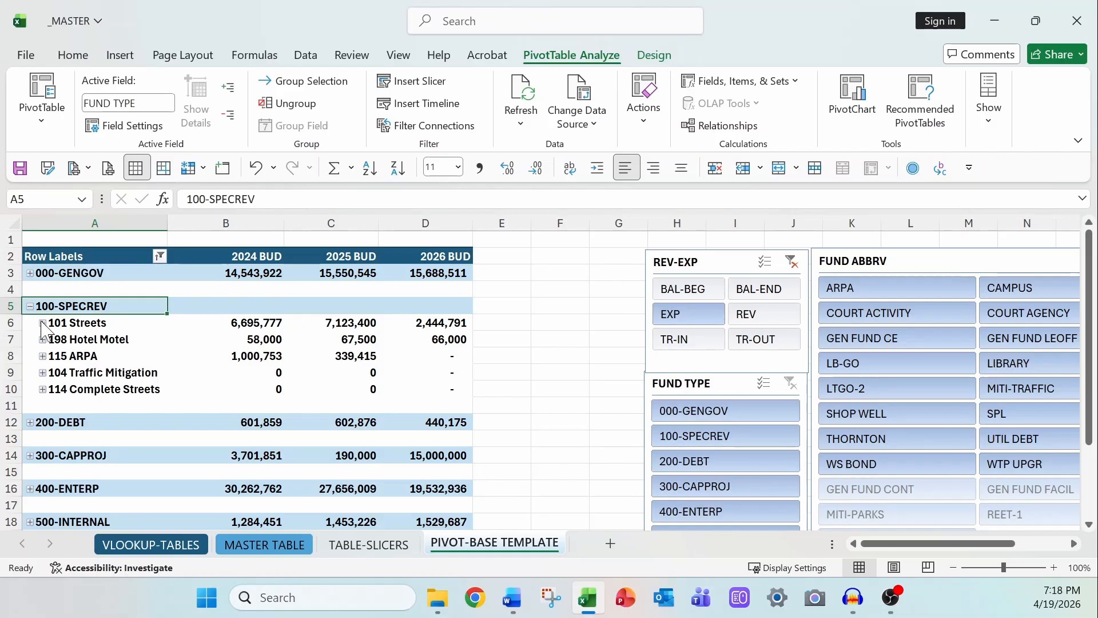
click(43, 324)
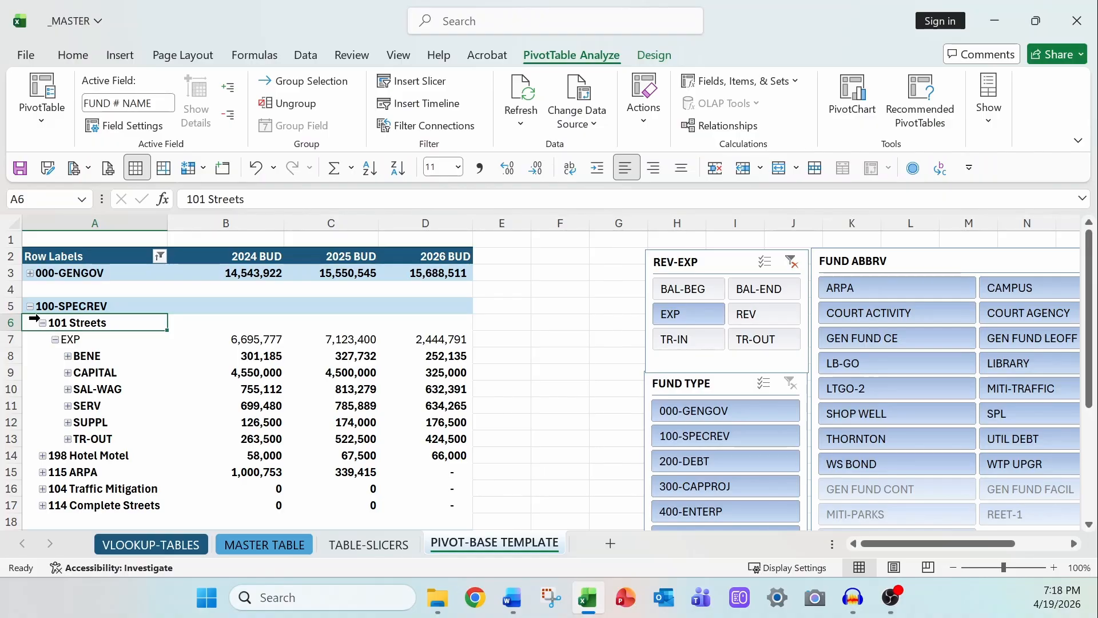
click(31, 307)
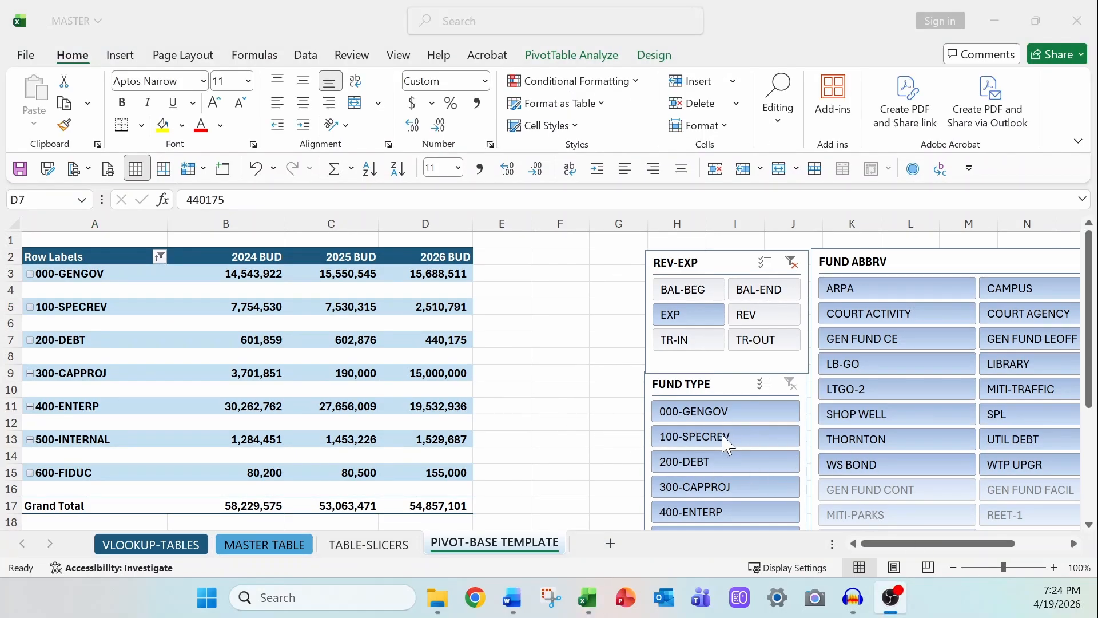
Limit the pivot table to fund type 400-ENTERP with TR-IN and TR-OUT, and clear only the fund type filter.
click(736, 515)
drag(906, 543, 943, 554)
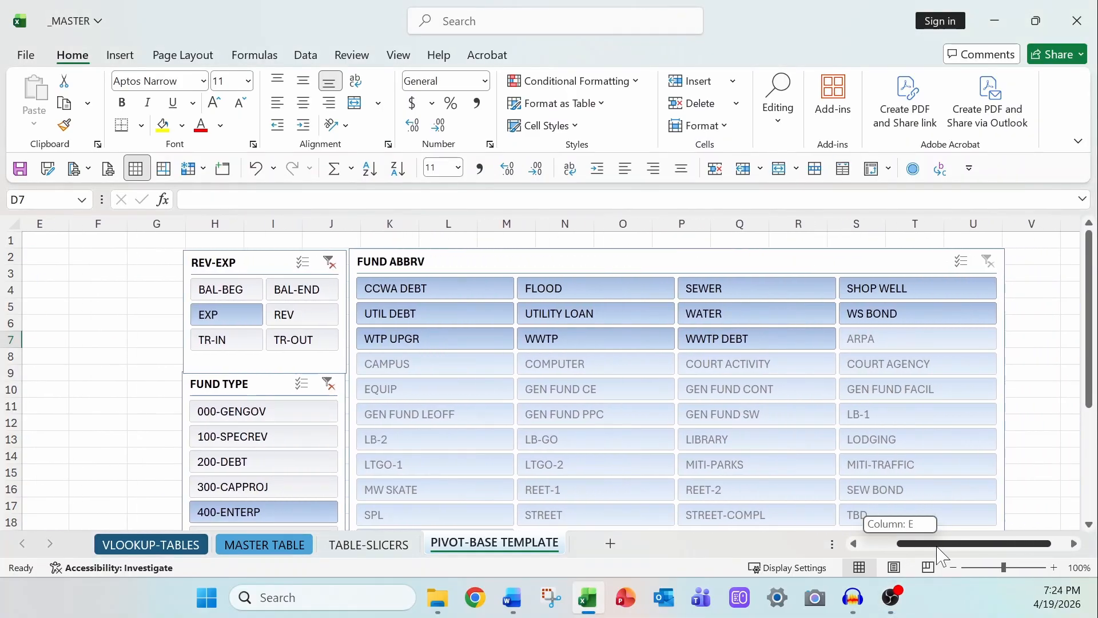
drag(942, 554, 938, 552)
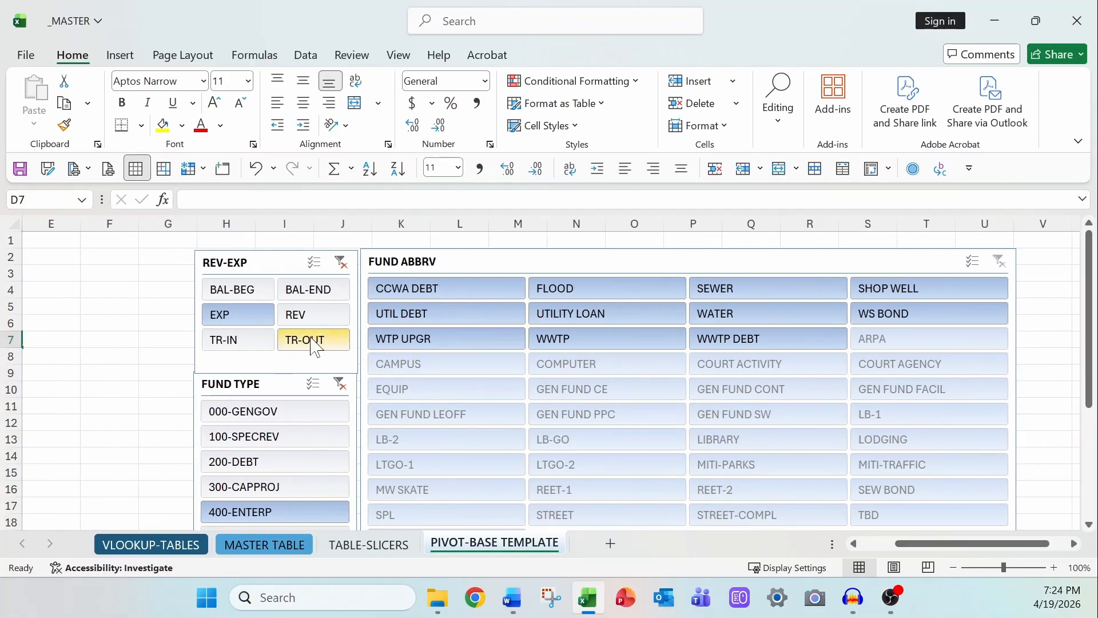
click(241, 344)
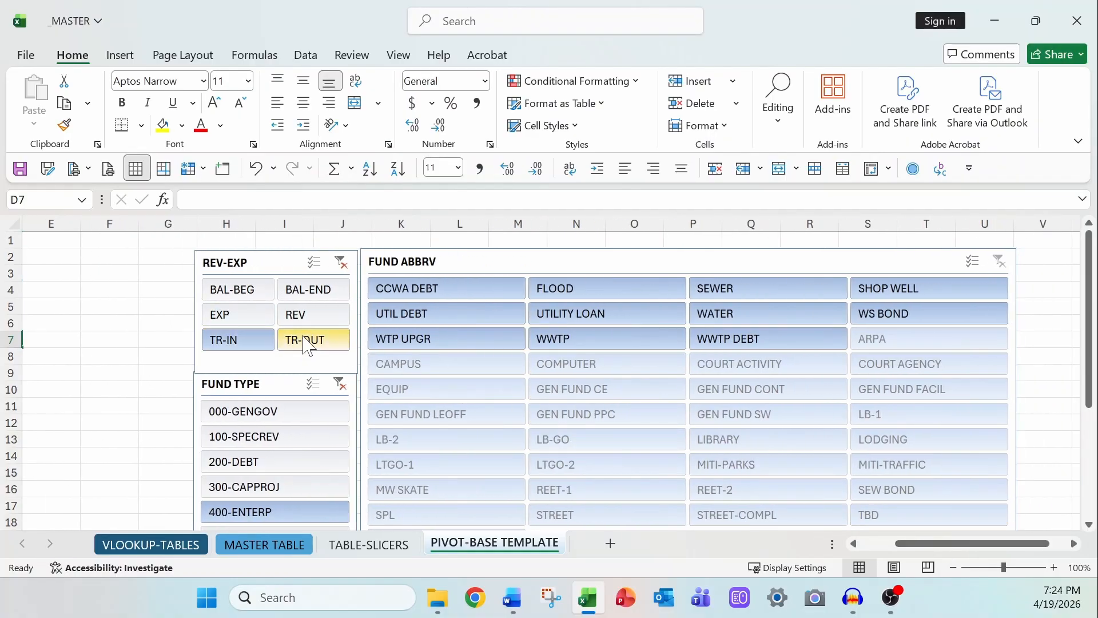
ctrl+click(307, 345)
drag(929, 546, 894, 546)
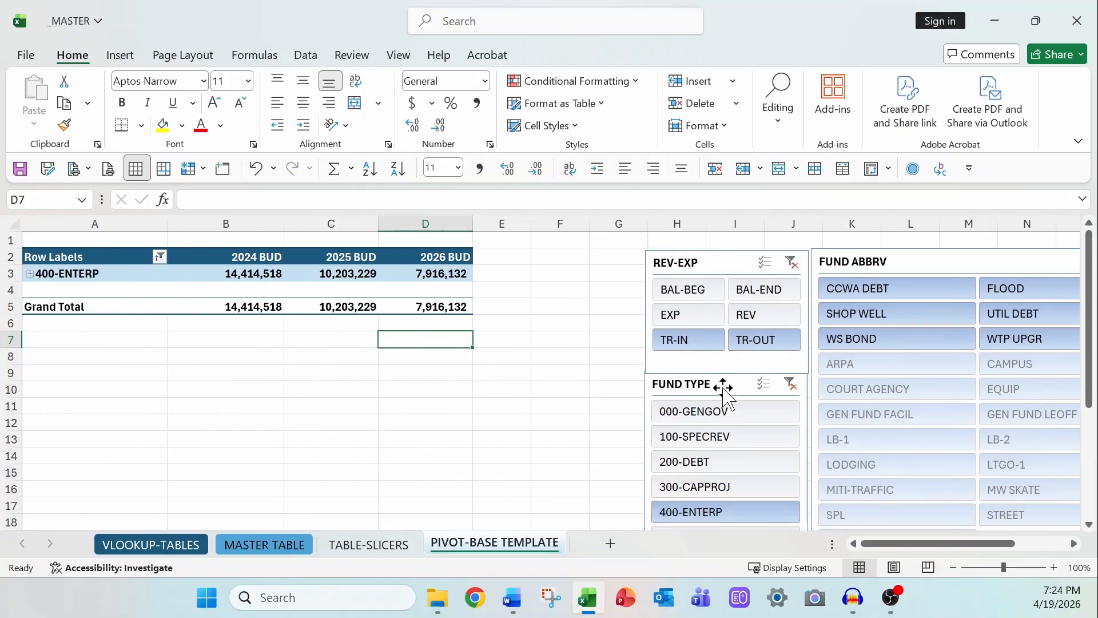
click(792, 386)
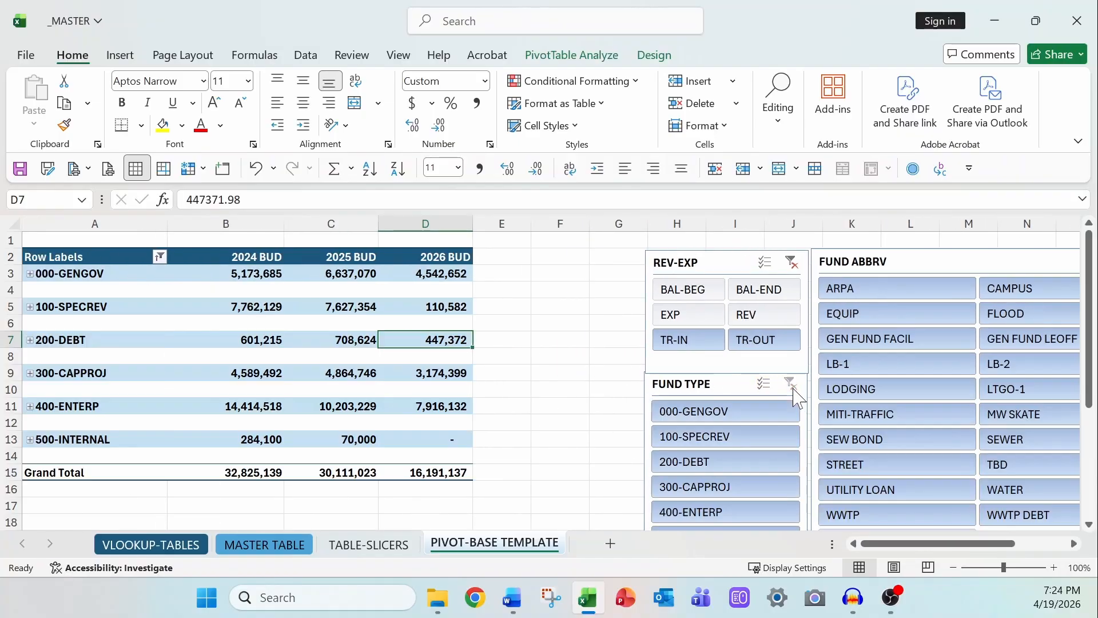
Move REV-EXP above FUND TYPE to the first place among the pivot table's row fields and close the field list.
click(134, 274)
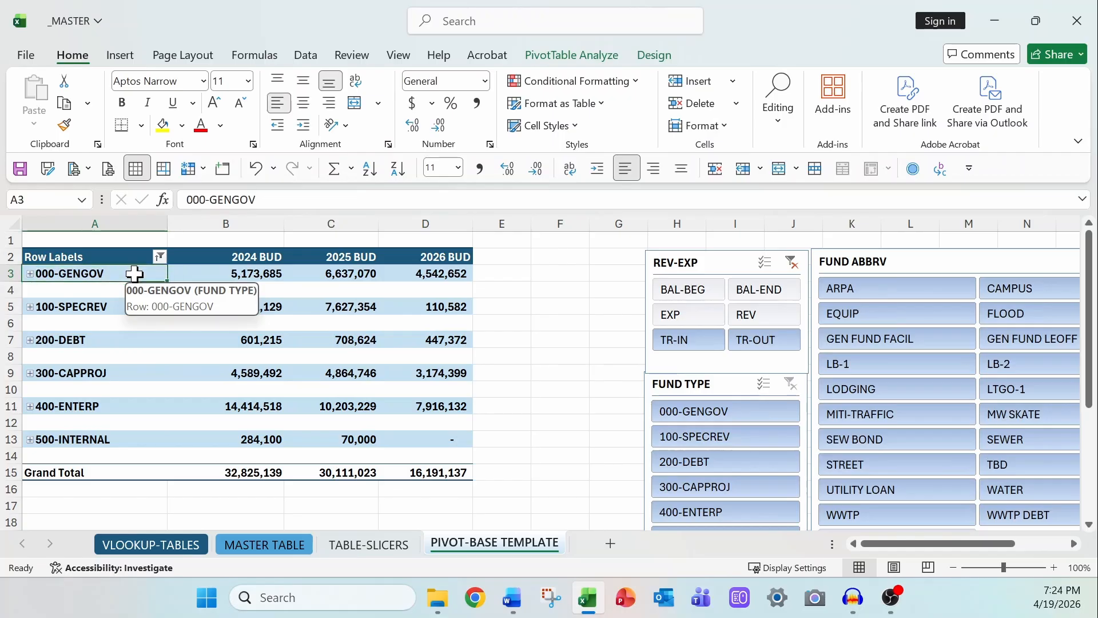
click(611, 62)
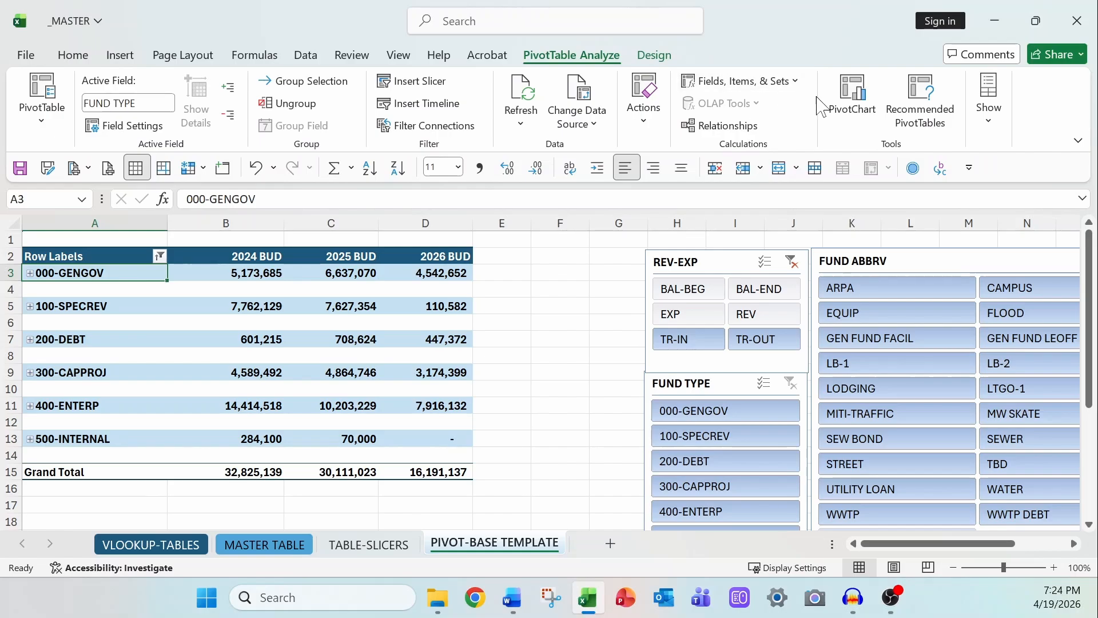
click(988, 101)
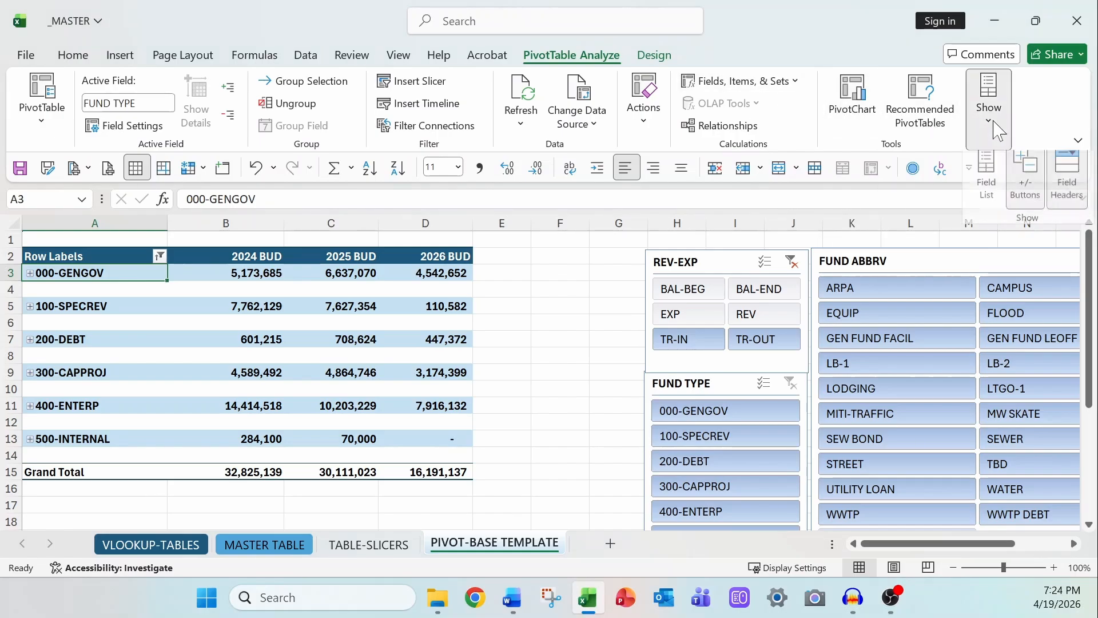
click(989, 182)
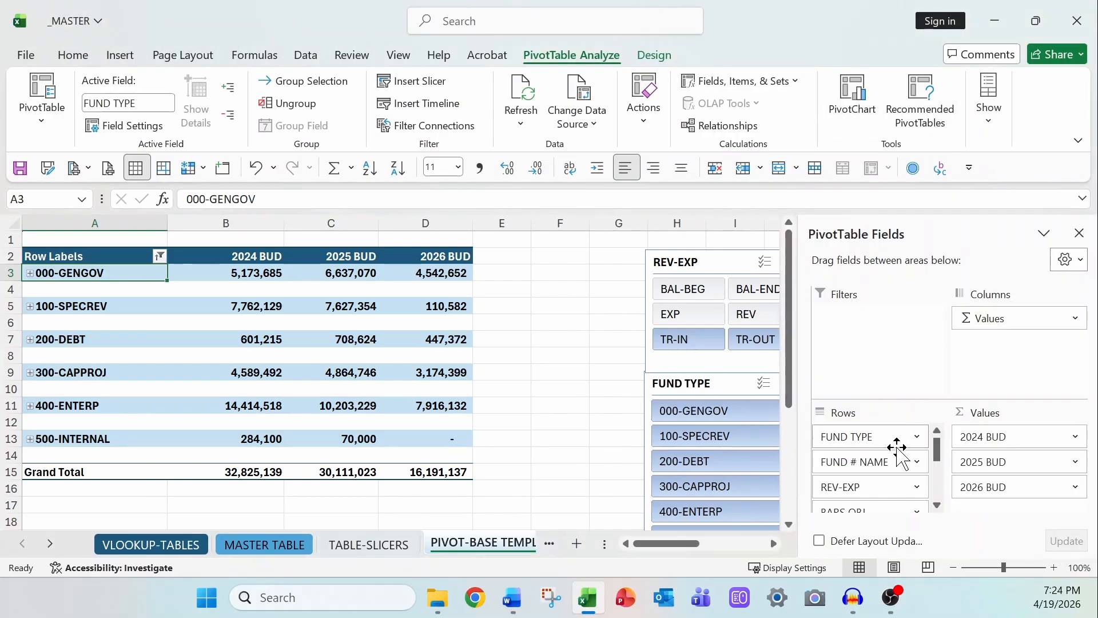
drag(887, 488, 875, 436)
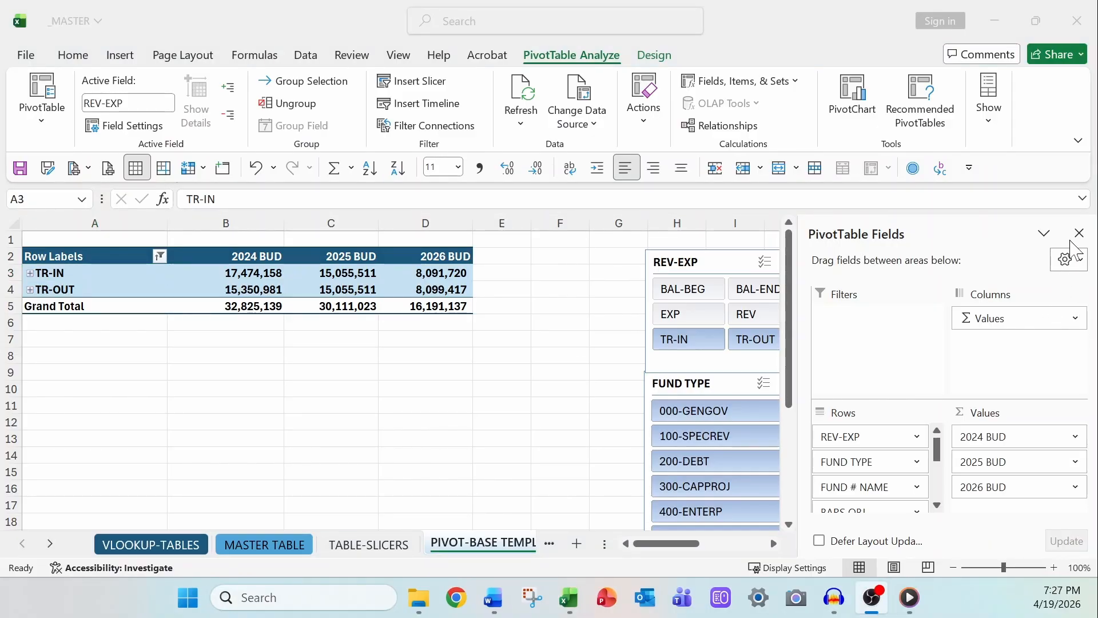
click(1078, 234)
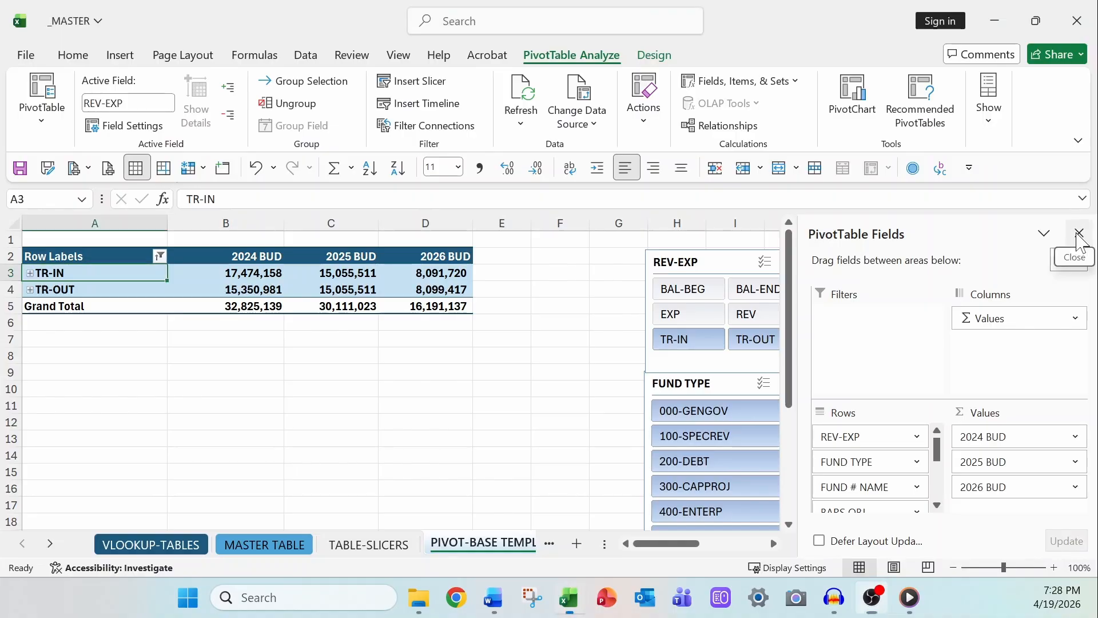
click(1079, 236)
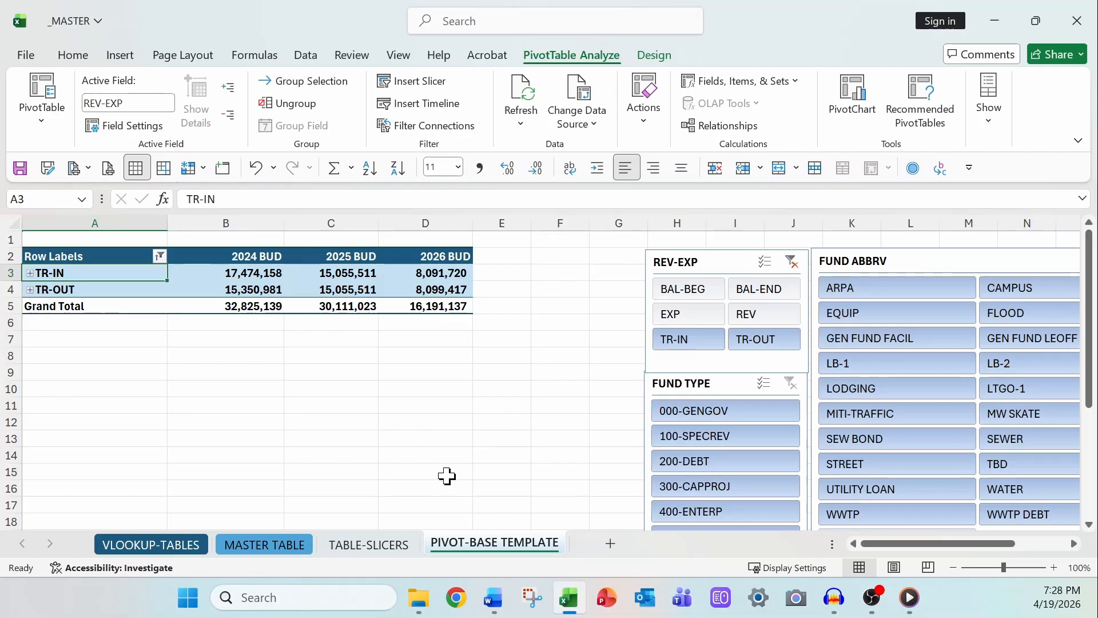
Clear all filters from the pivot table and select its EXP row label.
click(406, 286)
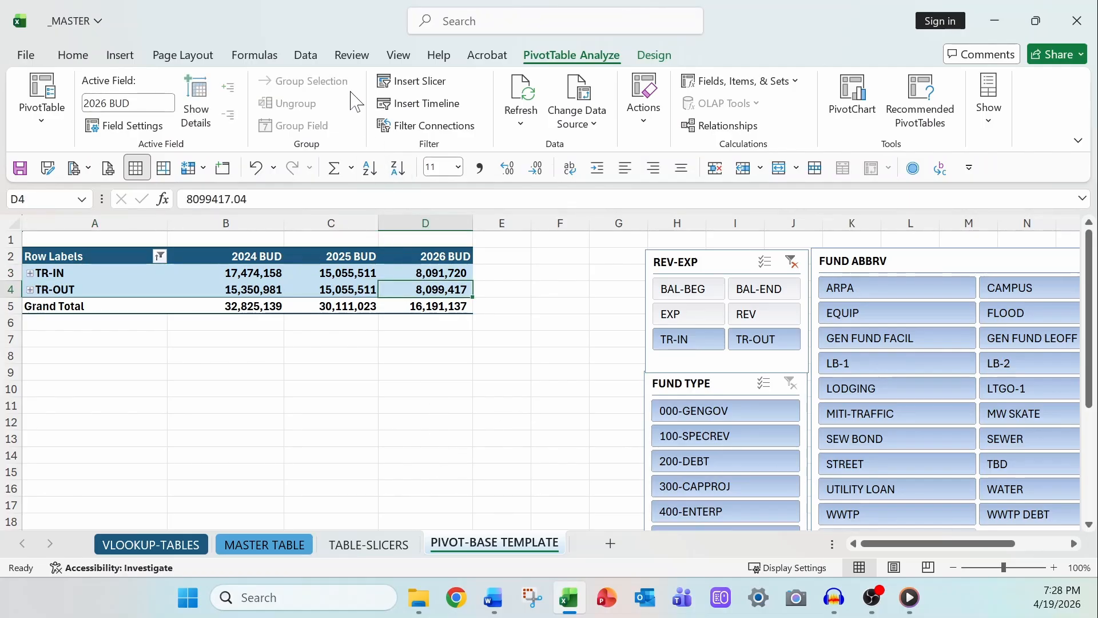
click(305, 55)
click(645, 86)
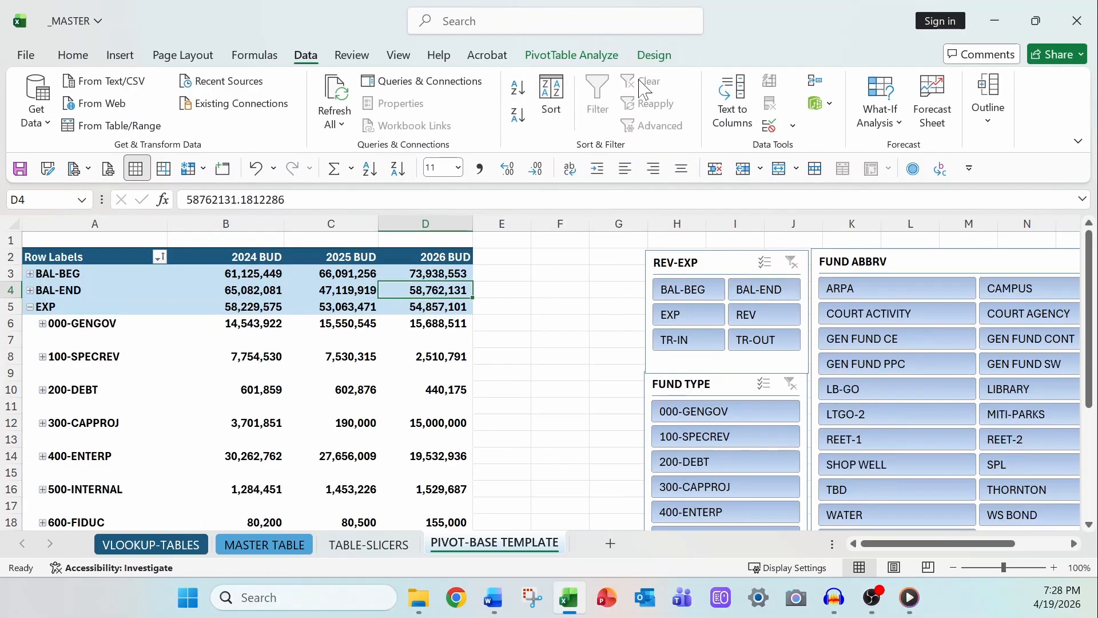
click(85, 307)
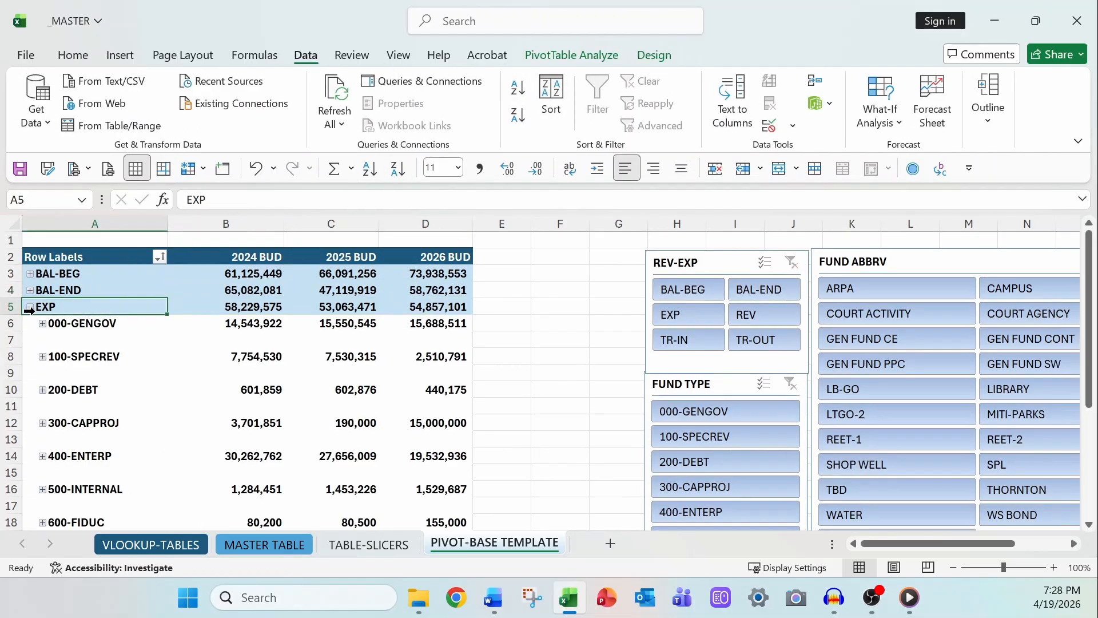